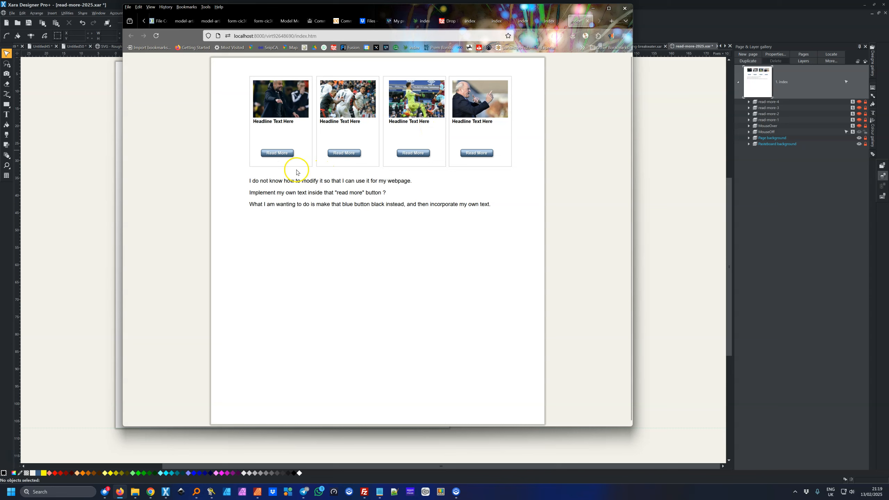
In the Firefox preview, open the first card's pop-up article and close it again
{"action": "left_click", "coordinate": [284, 154]}
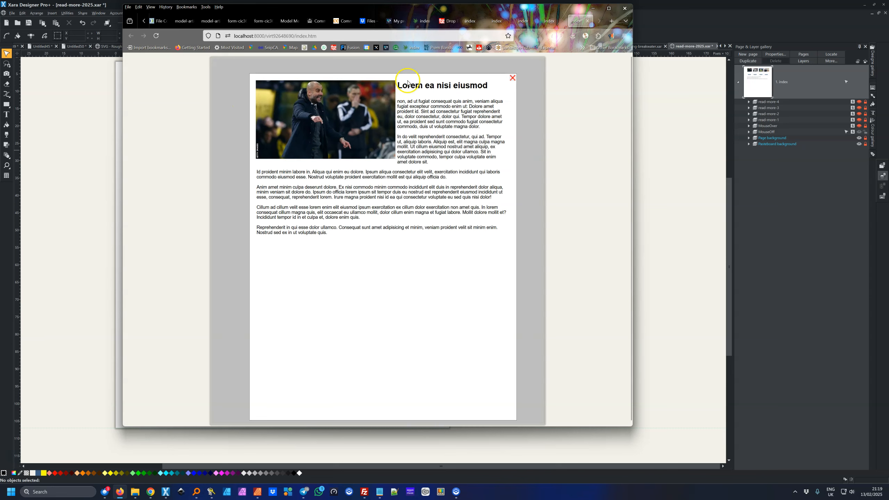
{"action": "left_click", "coordinate": [513, 78]}
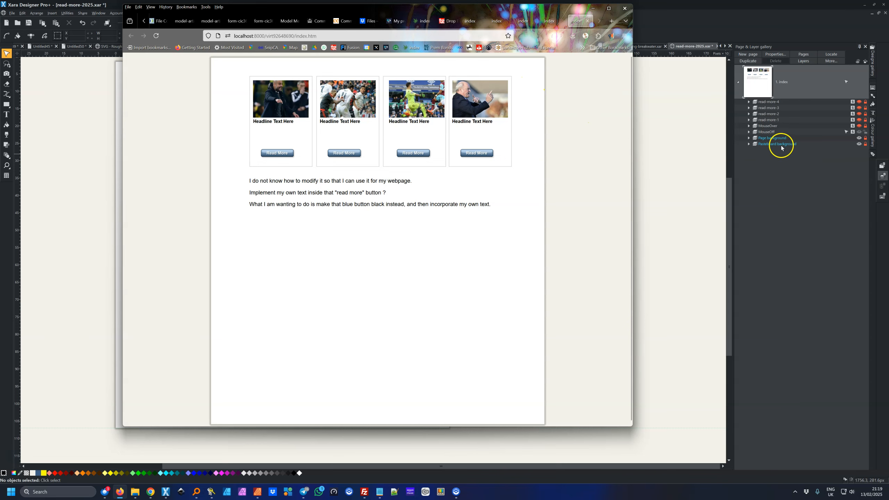
{"action": "left_click", "coordinate": [767, 131]}
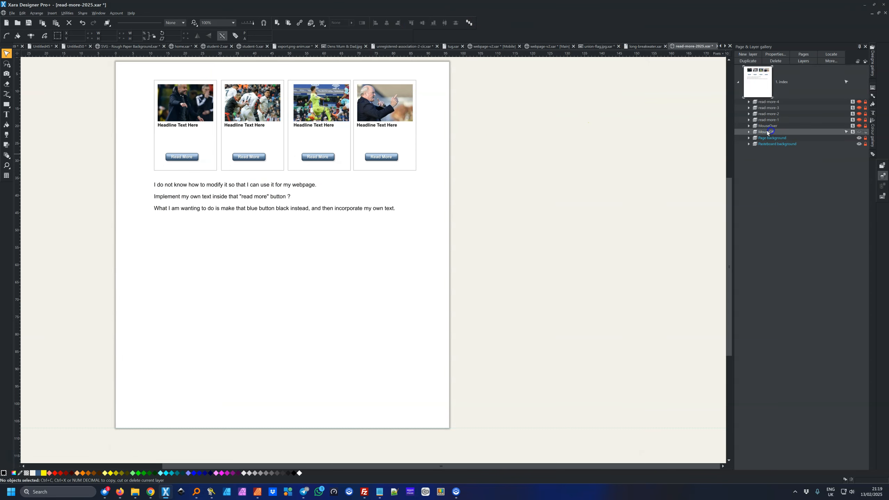
{"action": "left_click", "coordinate": [772, 120]}
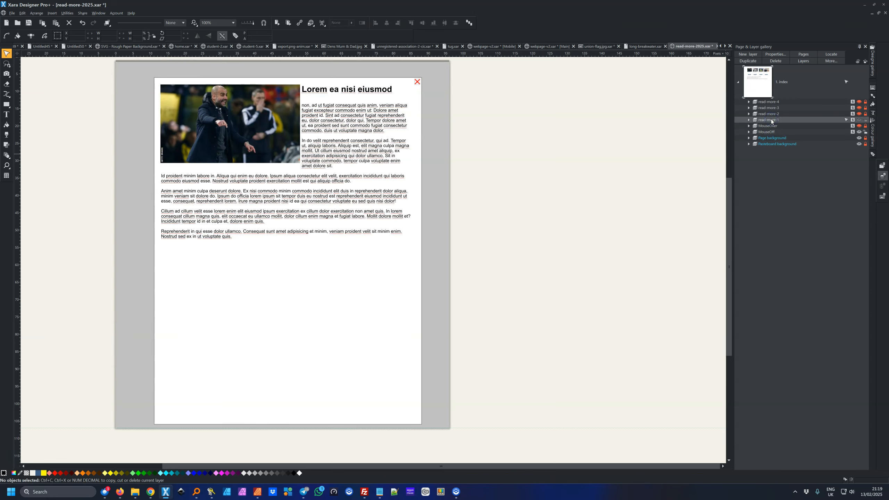
{"action": "left_click", "coordinate": [771, 114]}
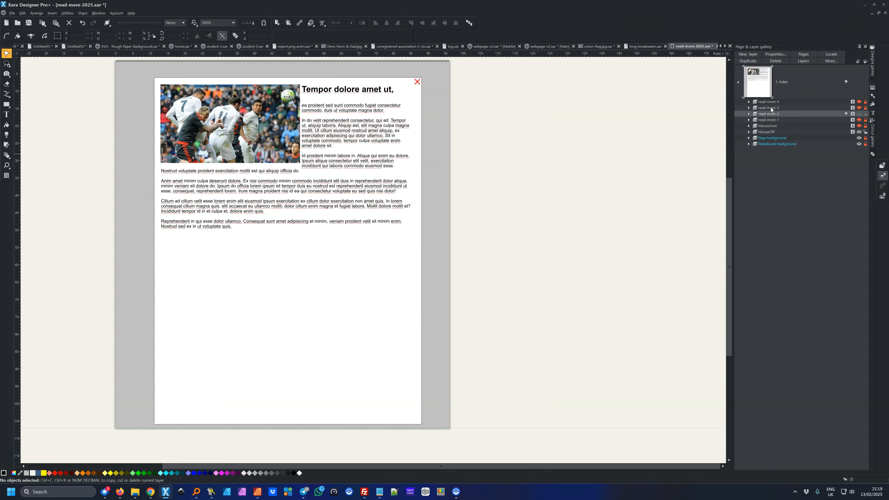
{"action": "left_click", "coordinate": [771, 108]}
{"action": "left_click", "coordinate": [771, 102]}
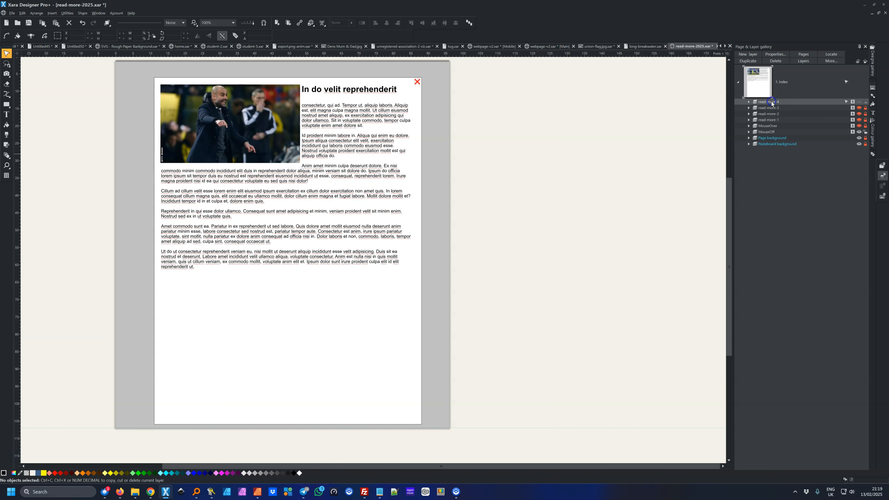
{"action": "left_click", "coordinate": [773, 108]}
{"action": "left_click", "coordinate": [774, 114]}
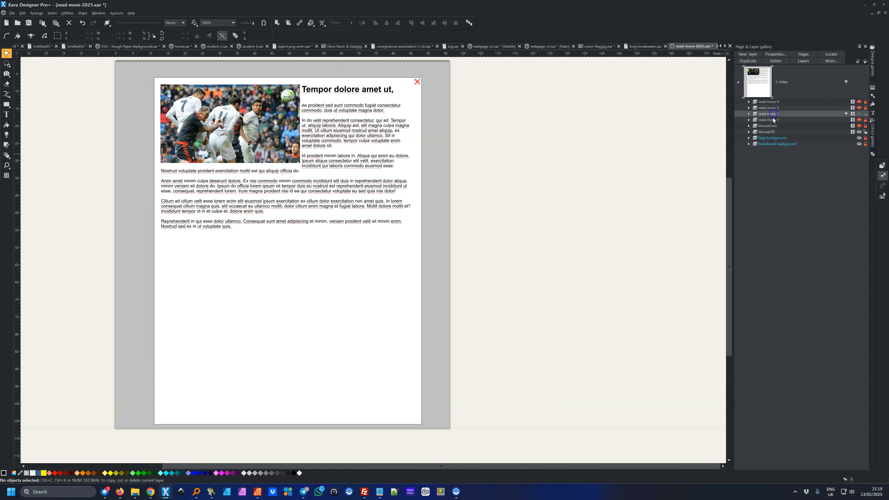
{"action": "left_click", "coordinate": [774, 119]}
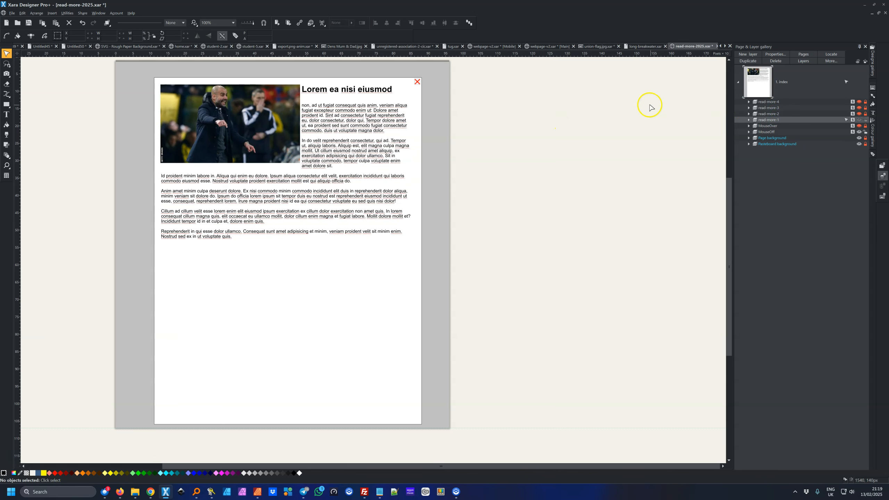
{"action": "left_click", "coordinate": [770, 131]}
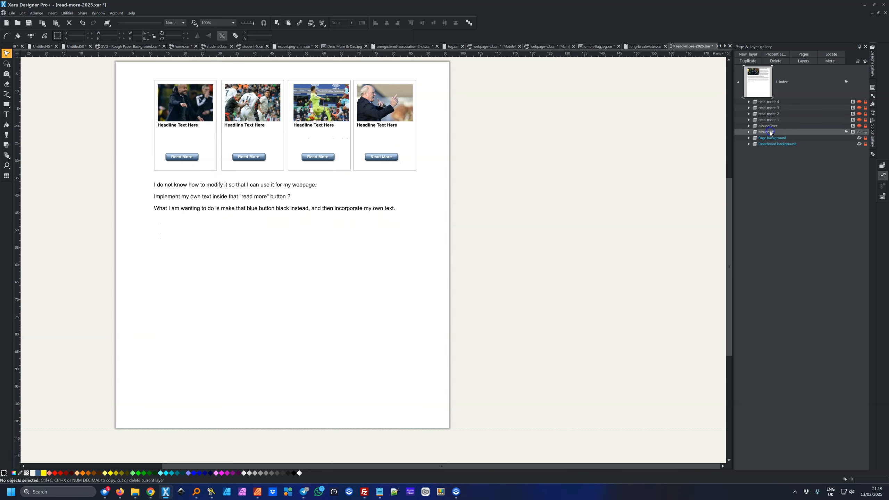
{"action": "left_click", "coordinate": [179, 104]}
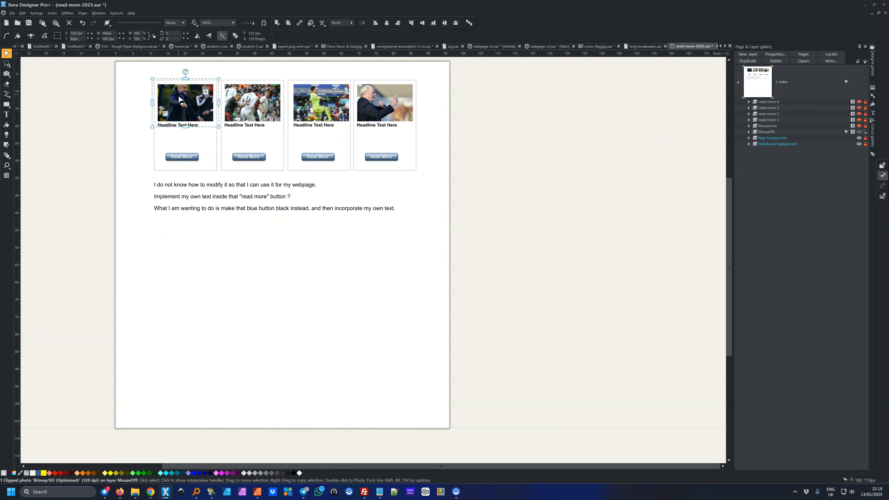
{"action": "left_click", "coordinate": [135, 134]}
{"action": "left_click", "coordinate": [165, 125]}
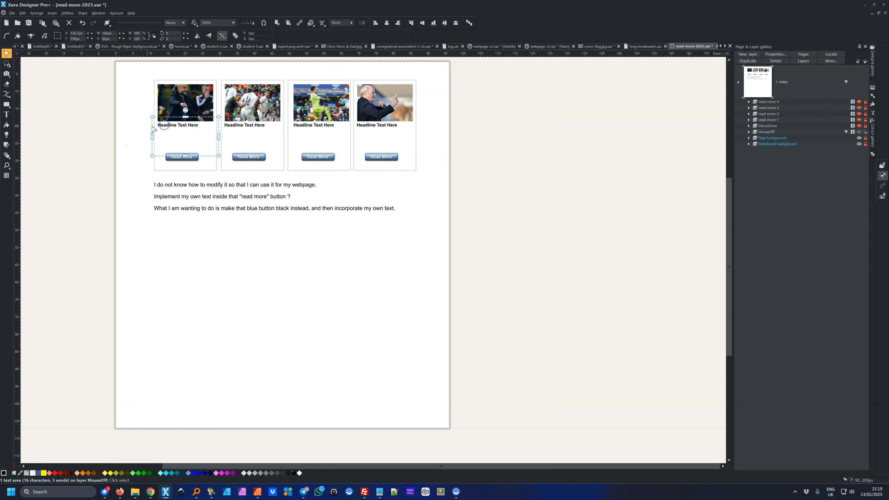
{"action": "left_click", "coordinate": [6, 115]}
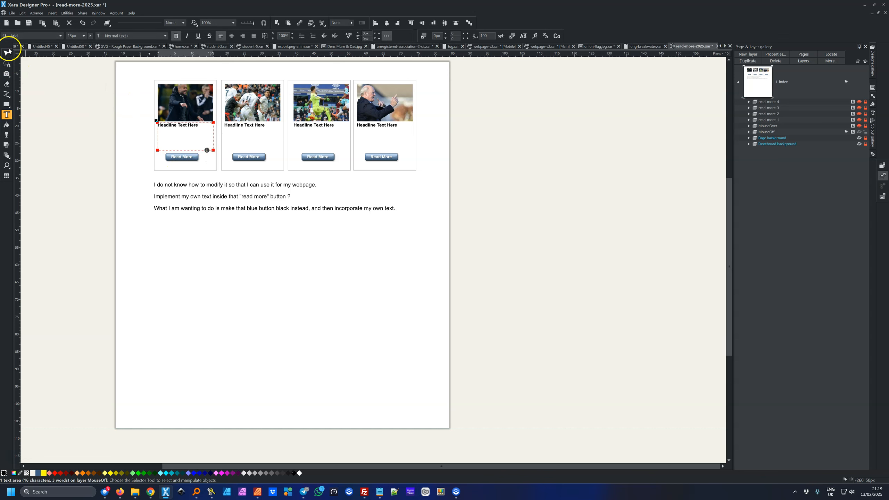
{"action": "left_click", "coordinate": [8, 53]}
{"action": "left_click", "coordinate": [51, 78]}
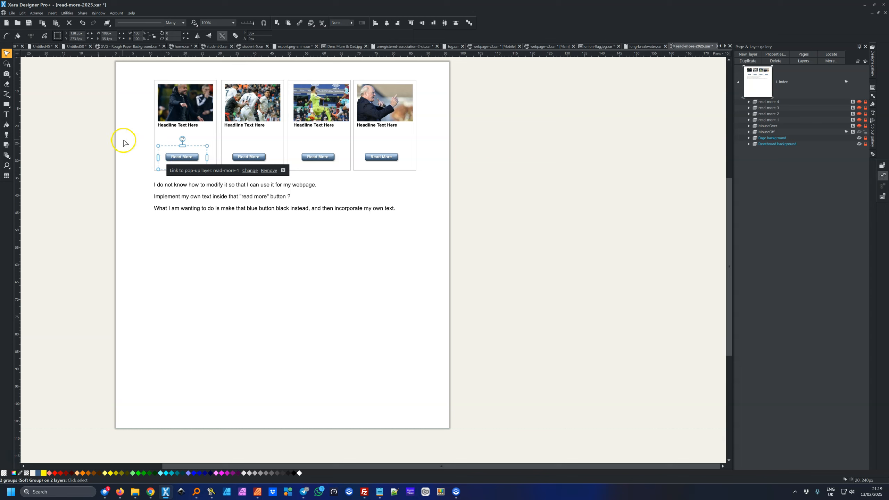
{"action": "left_click", "coordinate": [172, 156]}
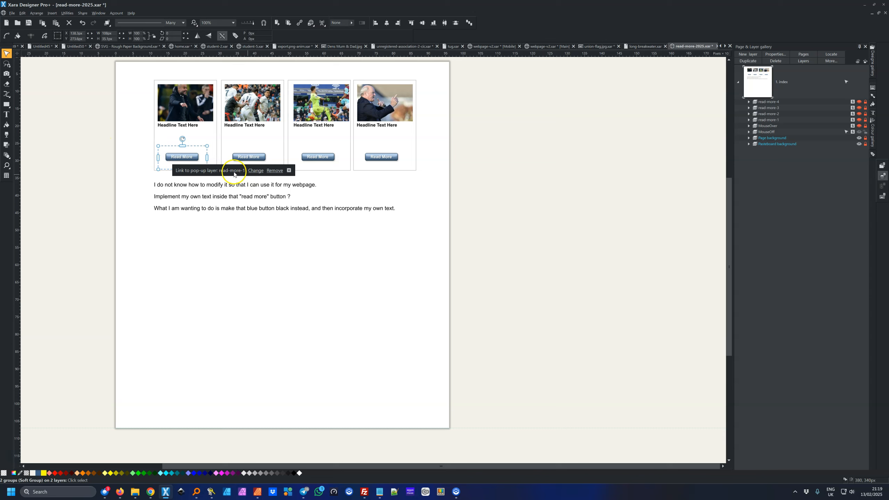
{"action": "left_click", "coordinate": [123, 179]}
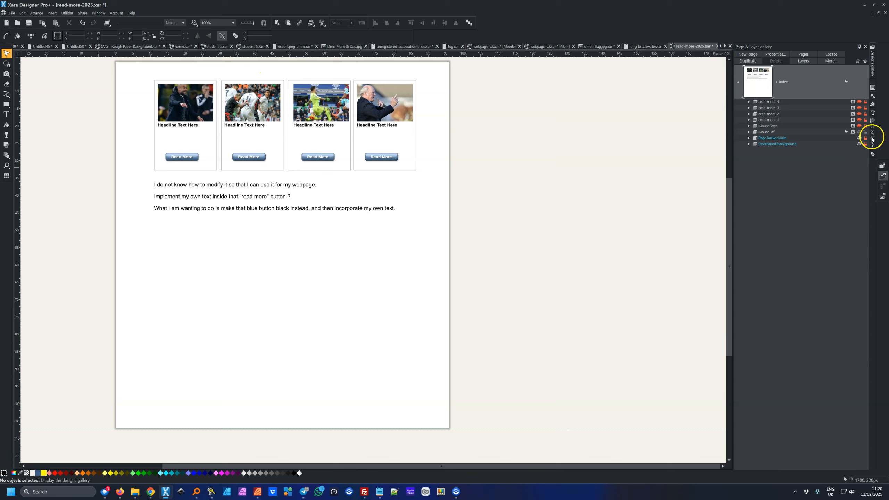
Drop stock1907.jpg from the Bitmap gallery onto the first card's thumbnail photo, then deselect
{"action": "left_click", "coordinate": [873, 88]}
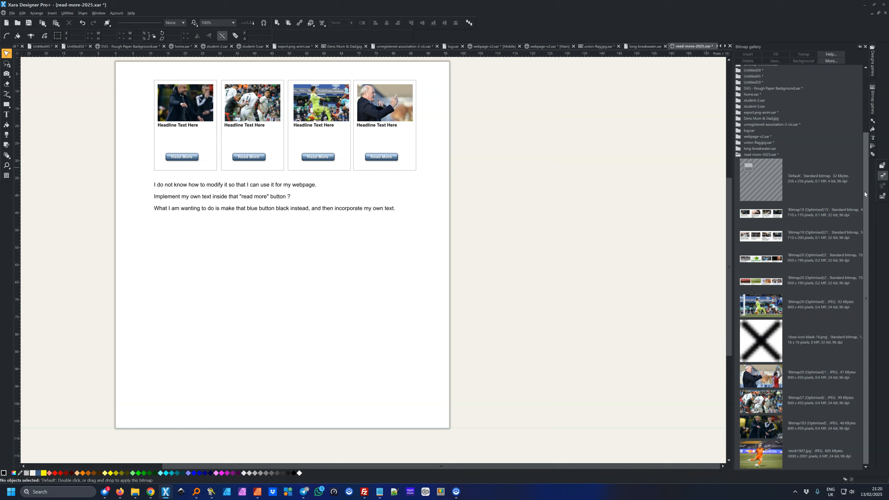
{"action": "left_click_drag", "start_coordinate": [758, 451], "coordinate": [461, 249]}
{"action": "left_click_drag", "start_coordinate": [241, 130], "coordinate": [185, 100]}
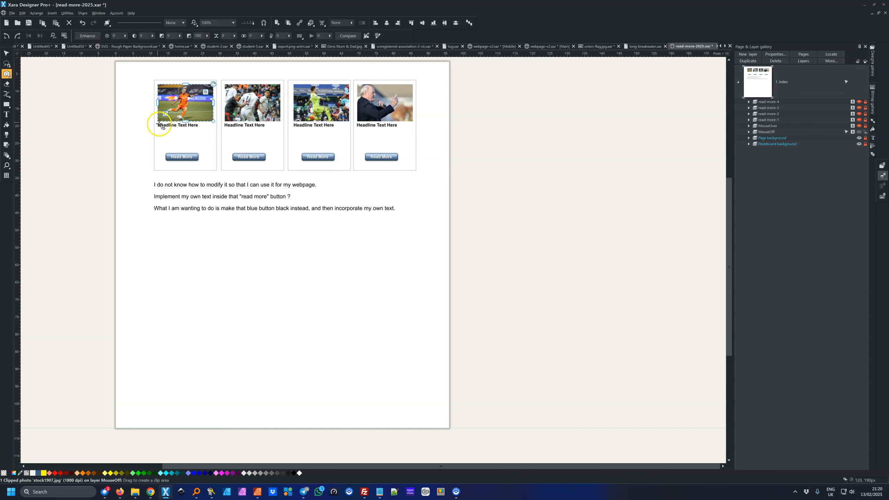
{"action": "left_click", "coordinate": [6, 53]}
{"action": "left_click", "coordinate": [52, 91]}
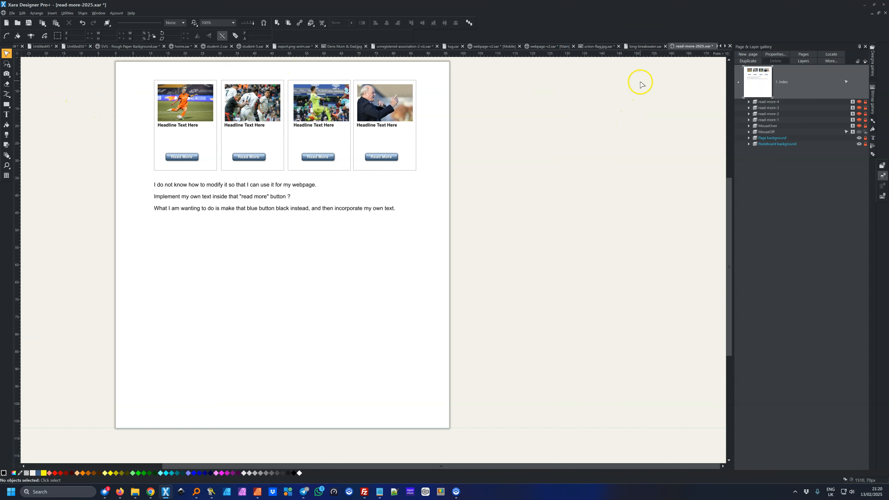
On the read-more-1 layer, replace the pop-up's photo with stock1907.jpg, then return to MouseOff
{"action": "left_click", "coordinate": [773, 120]}
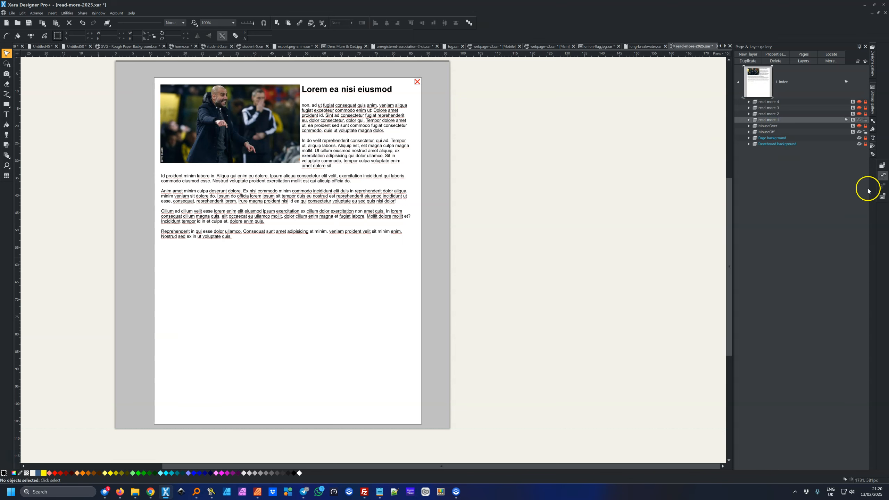
{"action": "left_click", "coordinate": [873, 120]}
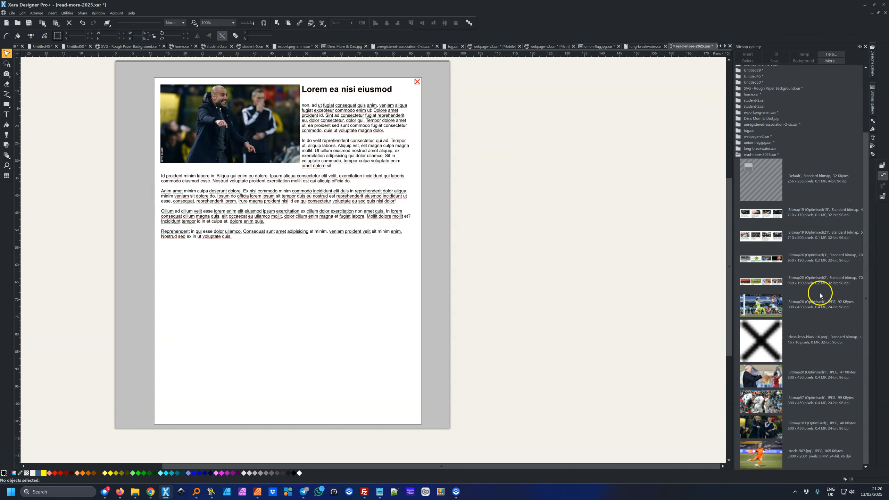
{"action": "left_click_drag", "start_coordinate": [774, 468], "coordinate": [223, 119]}
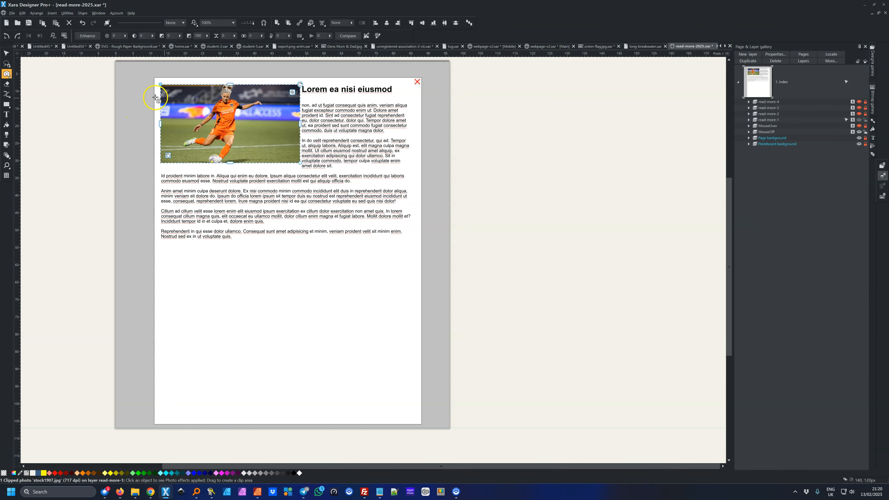
{"action": "left_click", "coordinate": [766, 132]}
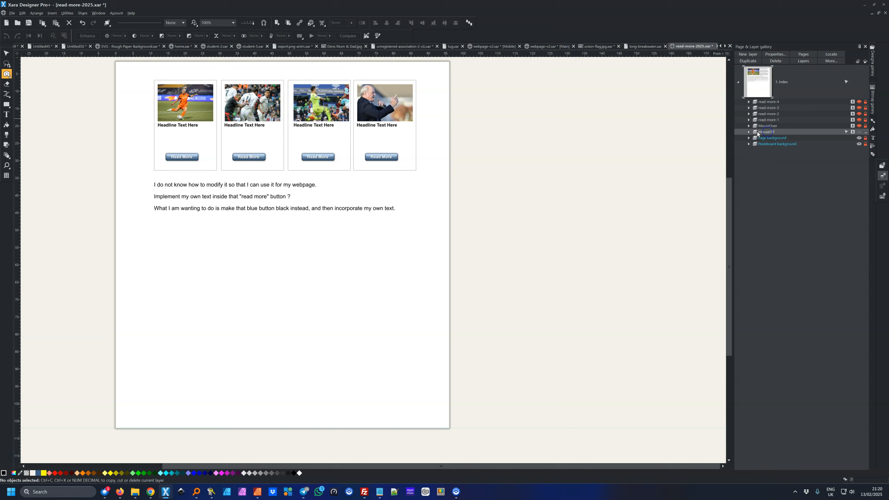
Preview the page in Firefox and check the first pop-up shows the new player photo
{"action": "left_click", "coordinate": [277, 25]}
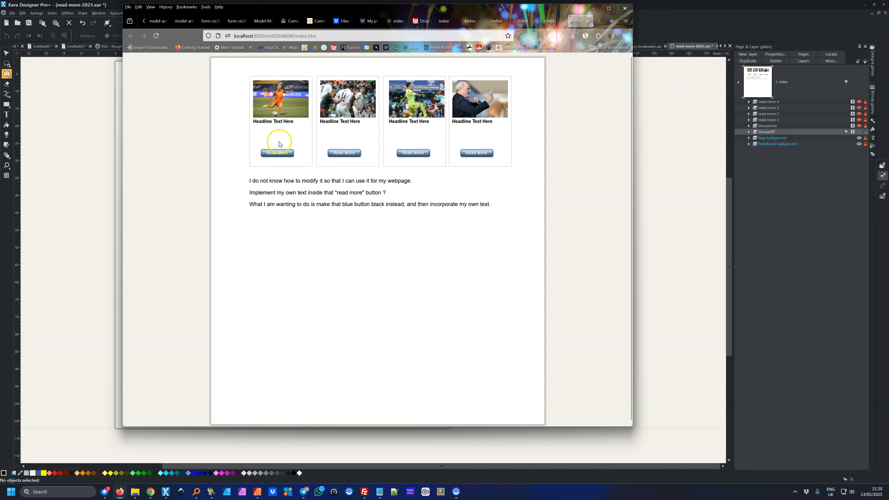
{"action": "left_click", "coordinate": [280, 154]}
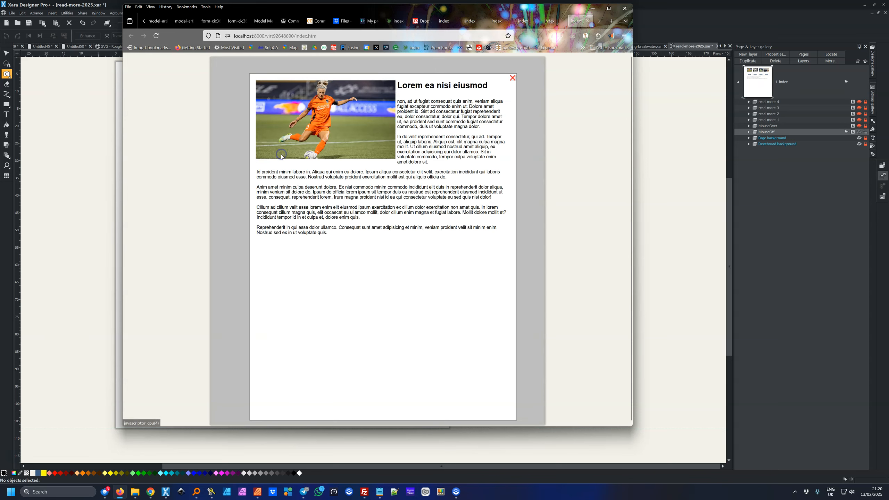
{"action": "left_click", "coordinate": [512, 77]}
{"action": "left_click", "coordinate": [592, 9]}
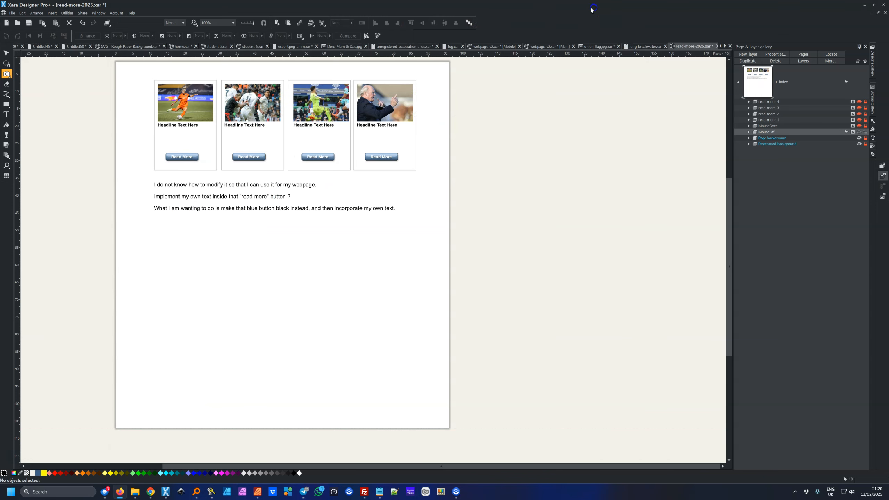
Copy the Arsenal/Havertz opening line from Notepad and select card one's 'Headline Text Here'
{"action": "left_click", "coordinate": [7, 115]}
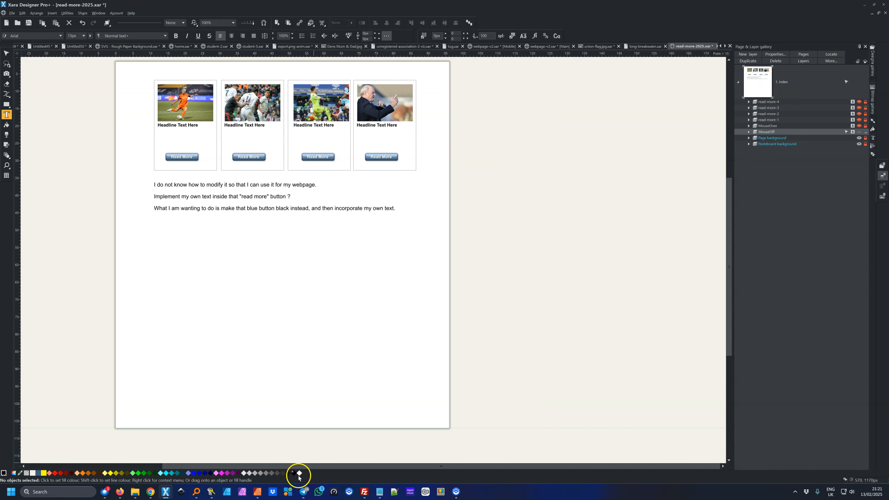
{"action": "left_click", "coordinate": [380, 492]}
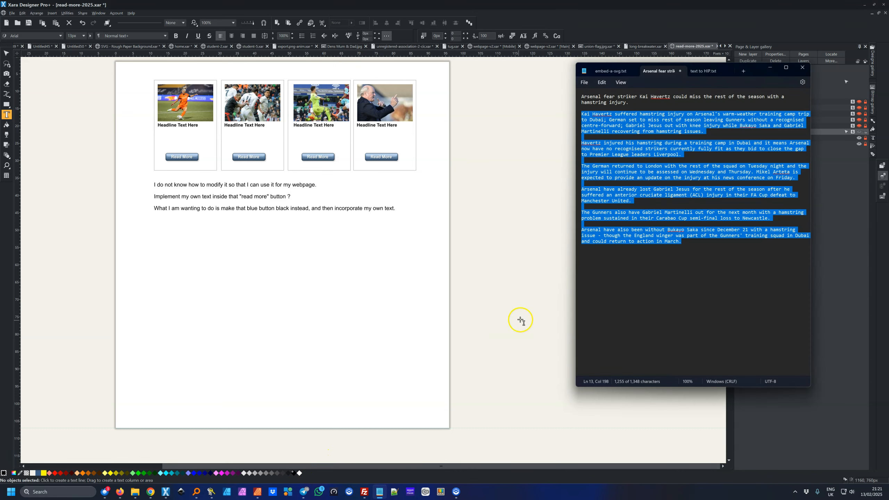
{"action": "left_click", "coordinate": [644, 104]}
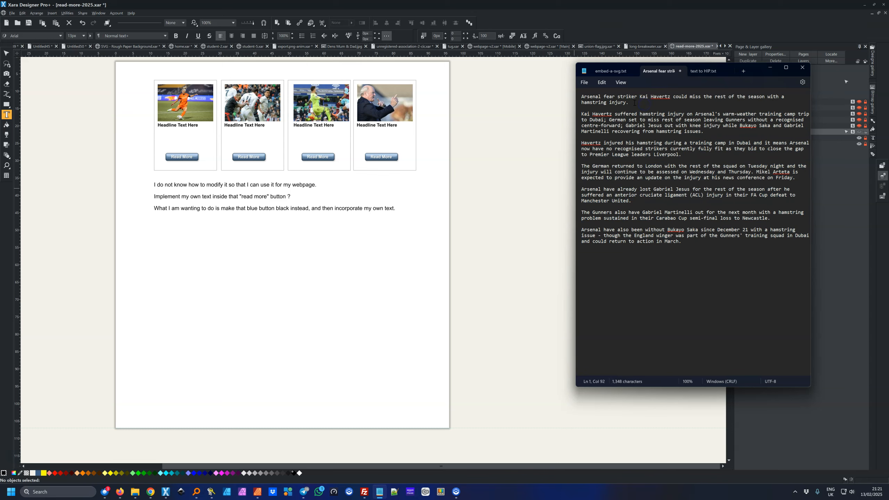
{"action": "left_click_drag", "start_coordinate": [629, 103], "coordinate": [595, 97]}
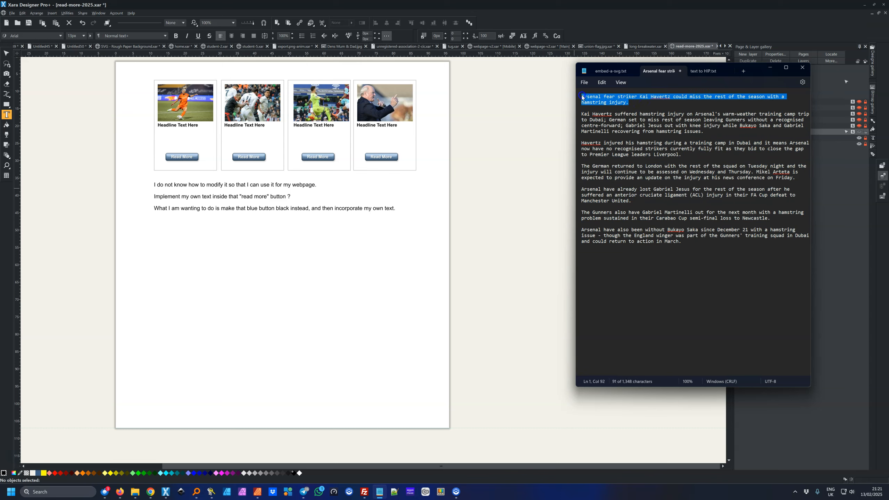
{"action": "right_click", "coordinate": [591, 98]}
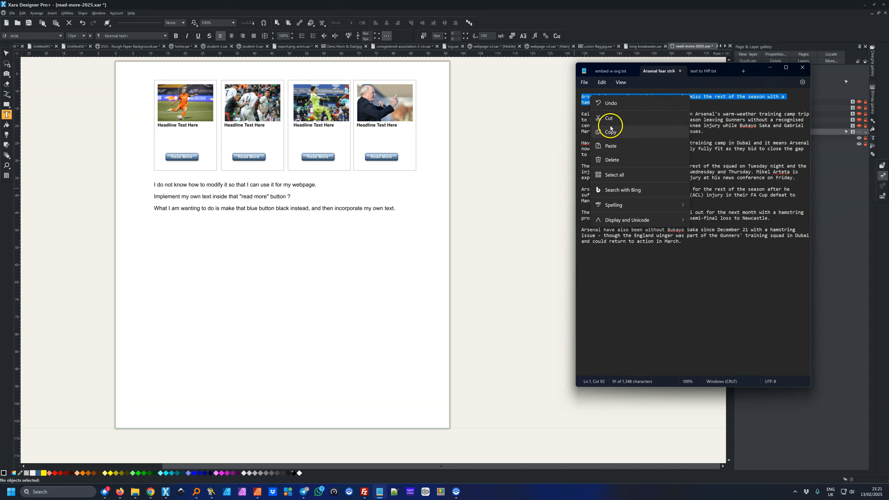
{"action": "left_click", "coordinate": [611, 132]}
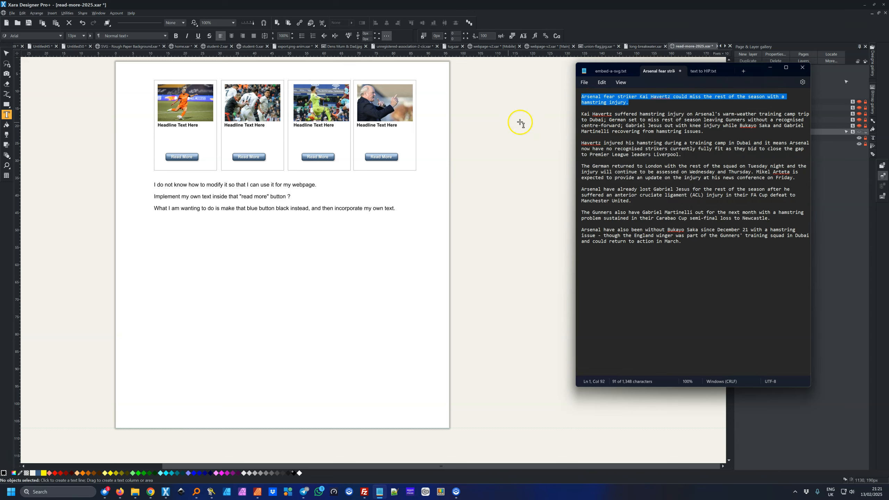
{"action": "left_click_drag", "start_coordinate": [199, 126], "coordinate": [160, 124]}
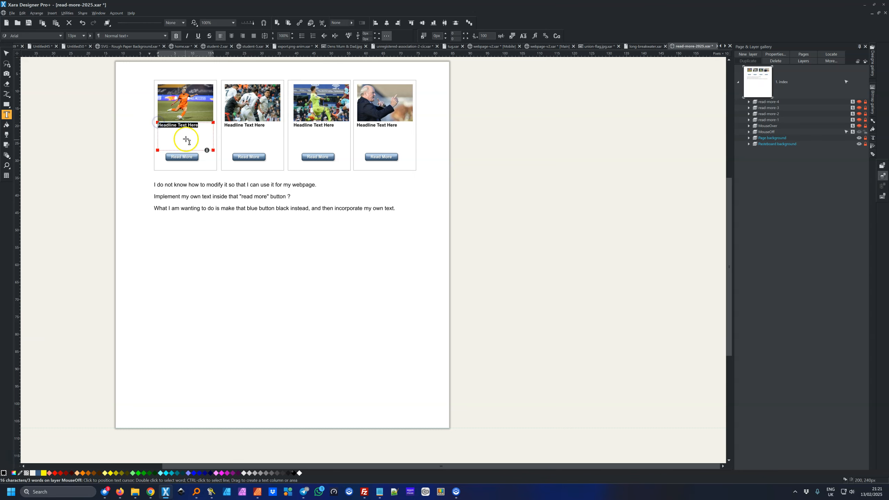
Paste the Arsenal/Havertz sentence over the first card's placeholder headline and deselect
{"action": "key", "text": "ctrl+v"}
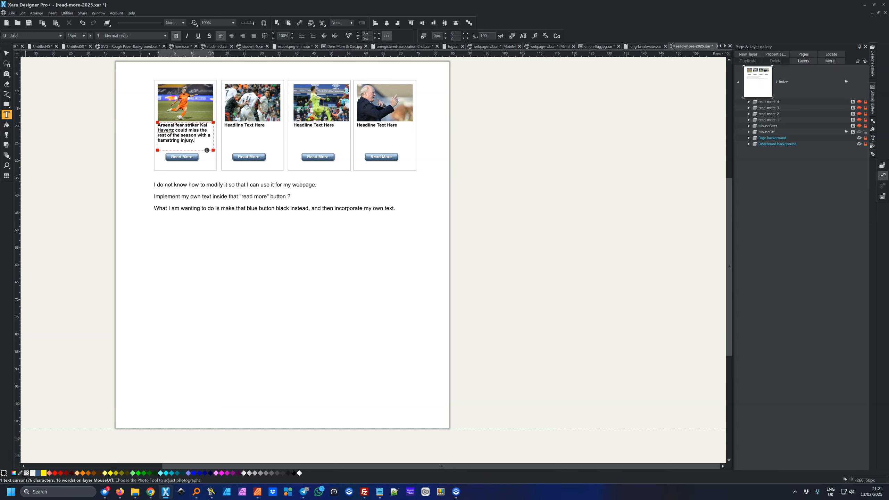
{"action": "left_click", "coordinate": [7, 53]}
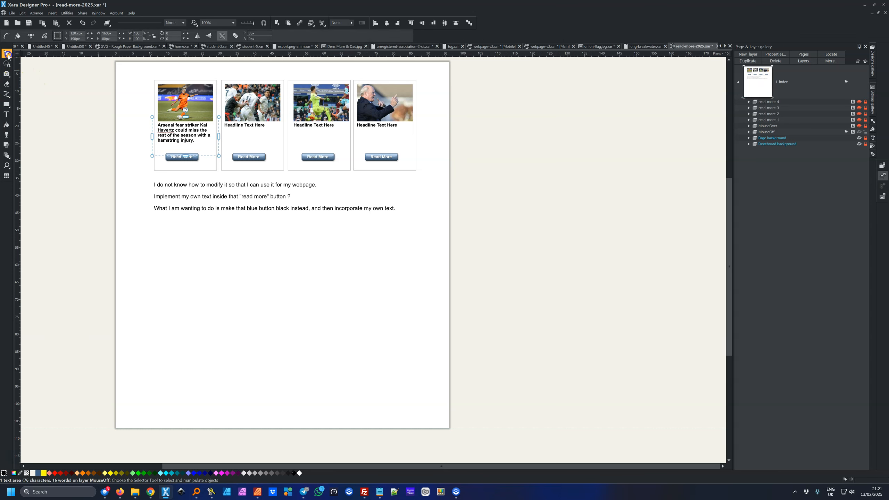
{"action": "left_click", "coordinate": [58, 91]}
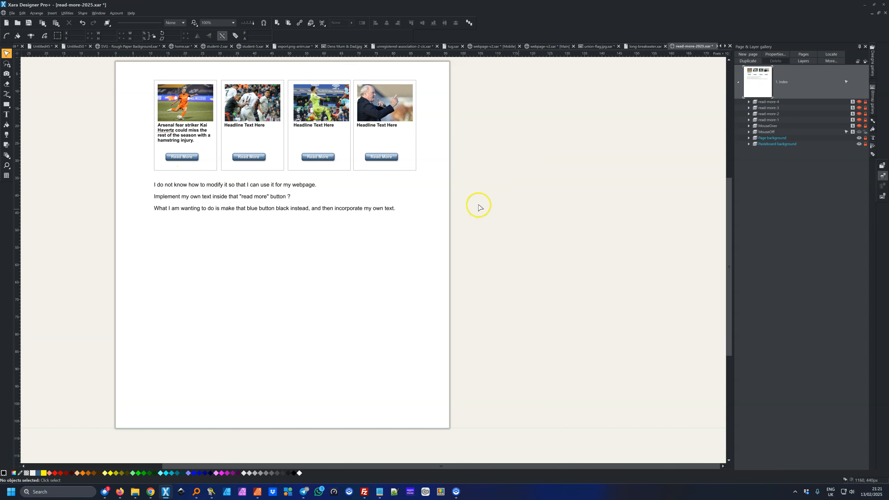
On the read-more-1 layer, paste the Arsenal headline over the pop-up's 'Lorem ea nisi eiusmod' heading
{"action": "left_click", "coordinate": [768, 120]}
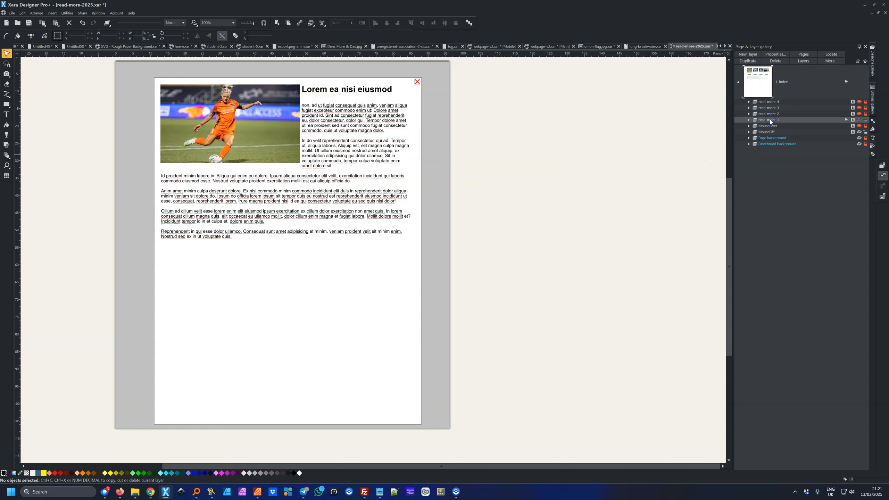
{"action": "left_click", "coordinate": [6, 115]}
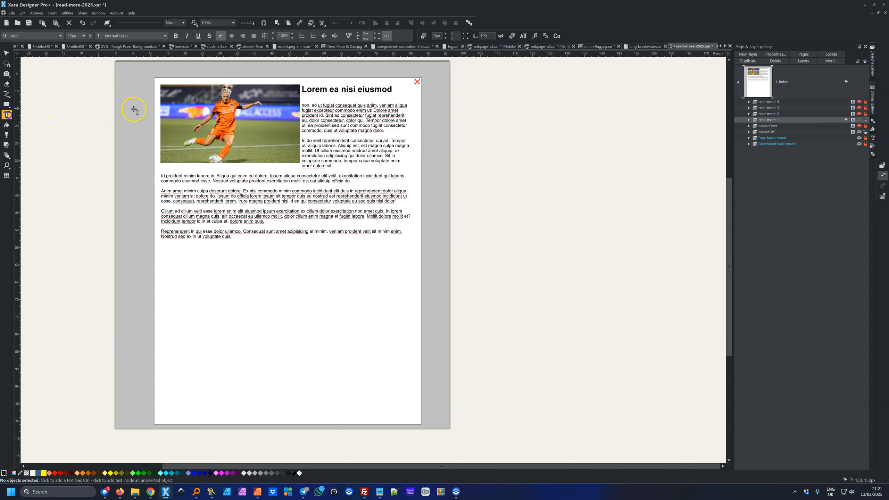
{"action": "left_click_drag", "start_coordinate": [394, 90], "coordinate": [321, 95]}
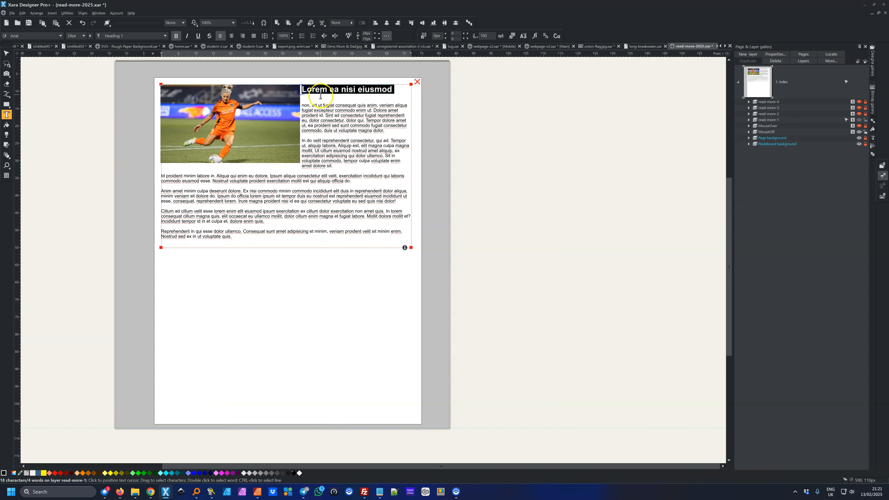
{"action": "key", "text": "ctrl+v"}
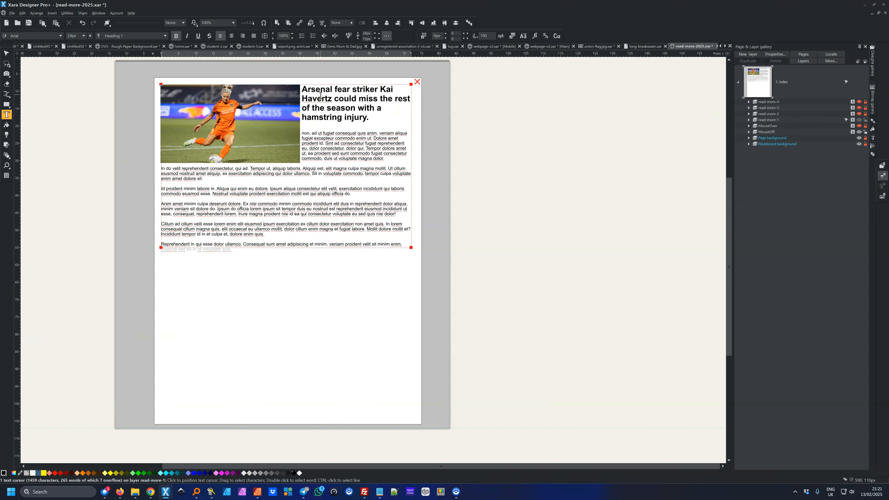
{"action": "left_click", "coordinate": [6, 54]}
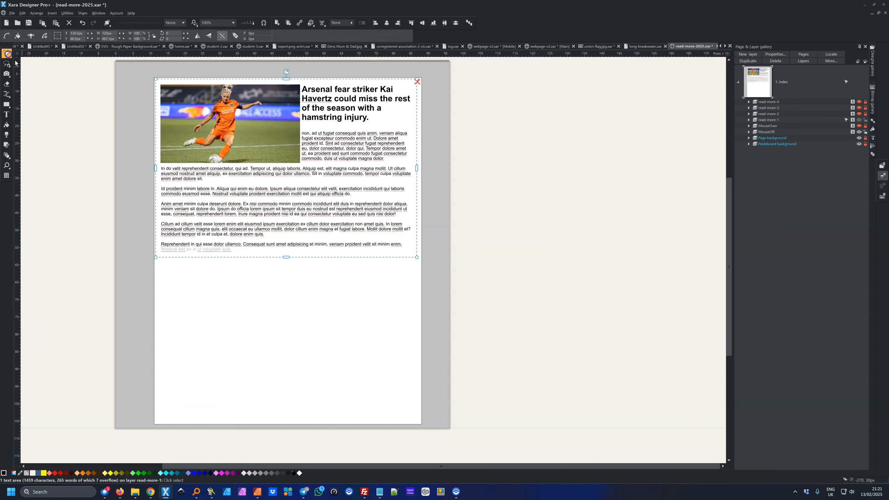
{"action": "left_click", "coordinate": [40, 87]}
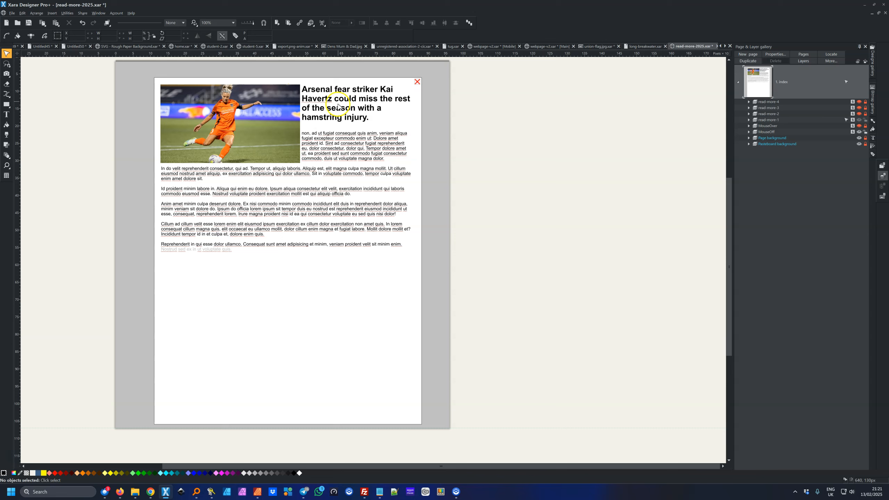
{"action": "left_click", "coordinate": [380, 492]}
Copy the Havertz article body from Notepad and paste it over the pop-up's Lorem body text
{"action": "left_click_drag", "start_coordinate": [684, 244], "coordinate": [581, 115]}
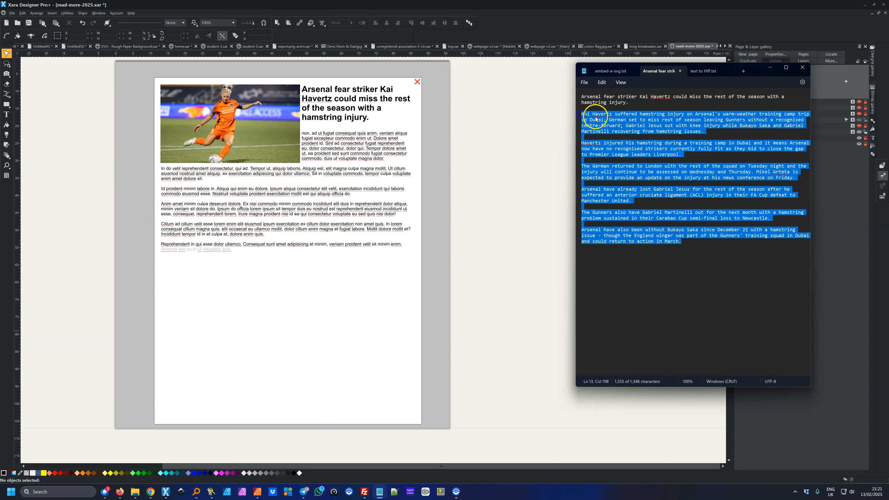
{"action": "right_click", "coordinate": [596, 119]}
{"action": "left_click", "coordinate": [626, 154]}
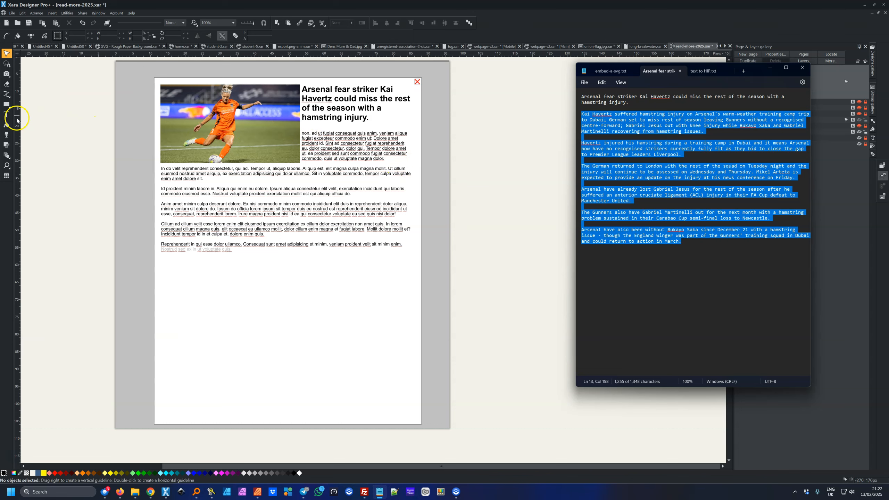
{"action": "left_click", "coordinate": [6, 114]}
{"action": "left_click_drag", "start_coordinate": [301, 134], "coordinate": [399, 254]}
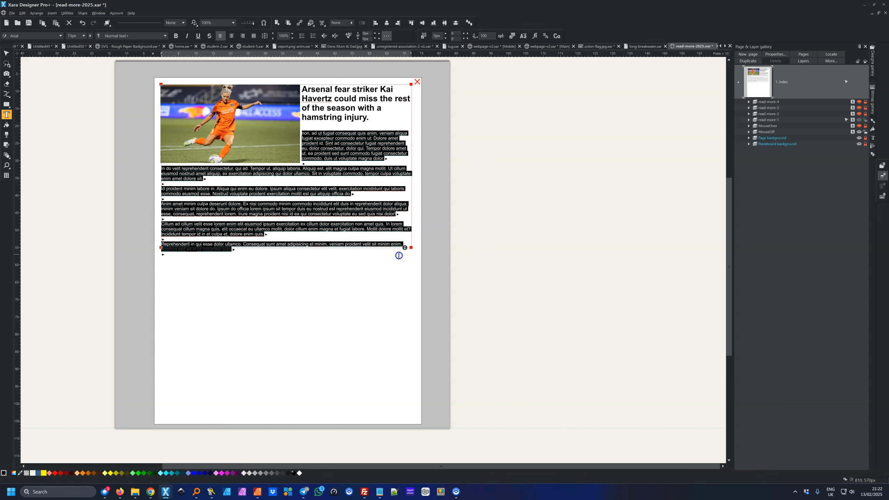
{"action": "key", "text": "ctrl+v"}
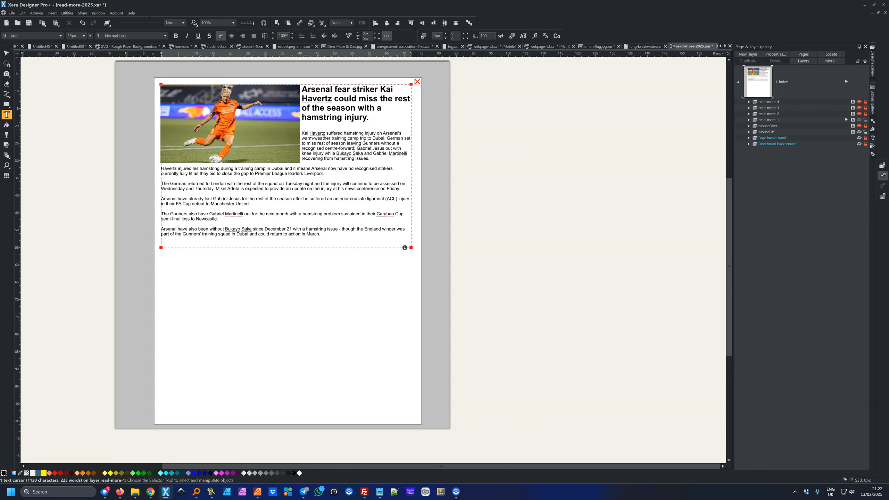
{"action": "left_click", "coordinate": [6, 53]}
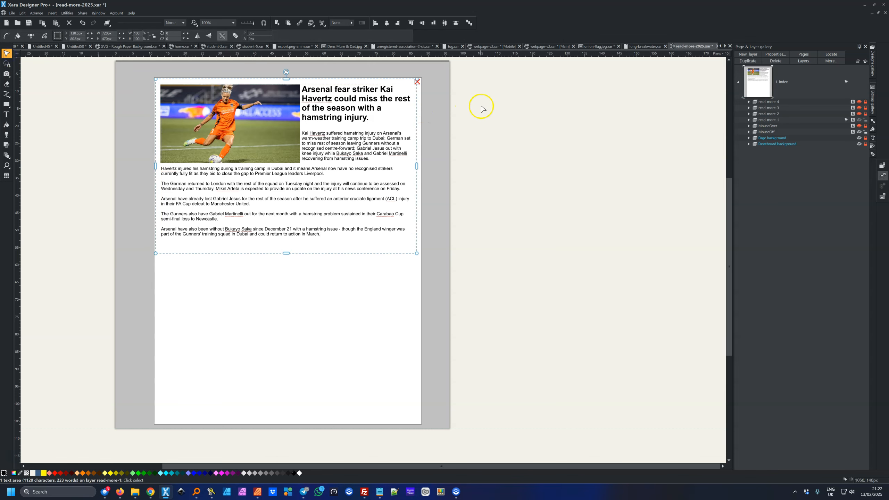
{"action": "left_click", "coordinate": [774, 131]}
Preview in Firefox and confirm the first Read More opens the Havertz article pop-up
{"action": "left_click", "coordinate": [277, 24]}
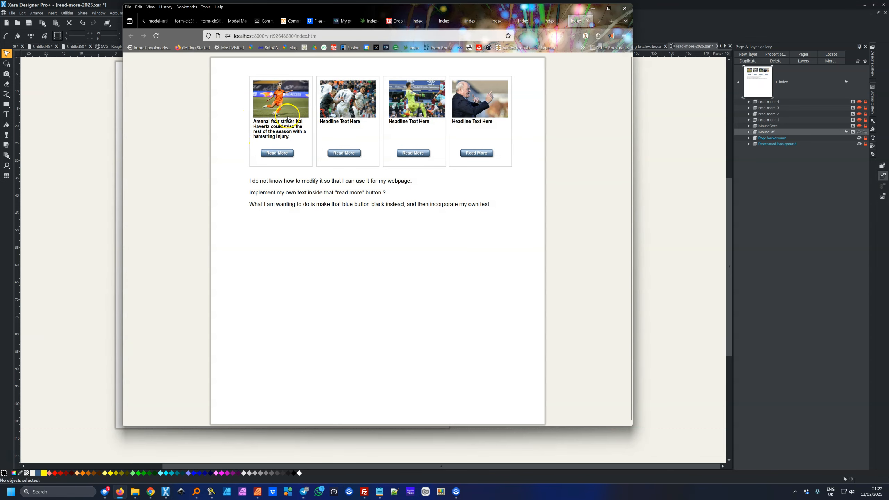
{"action": "left_click", "coordinate": [284, 154]}
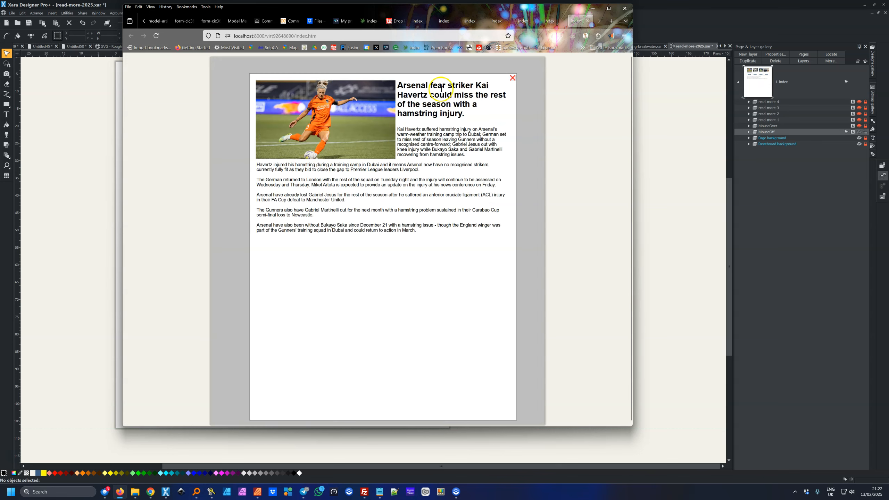
{"action": "key", "text": "ctrl"}
{"action": "key", "text": "ctrl"}
{"action": "double_click", "coordinate": [770, 132]}
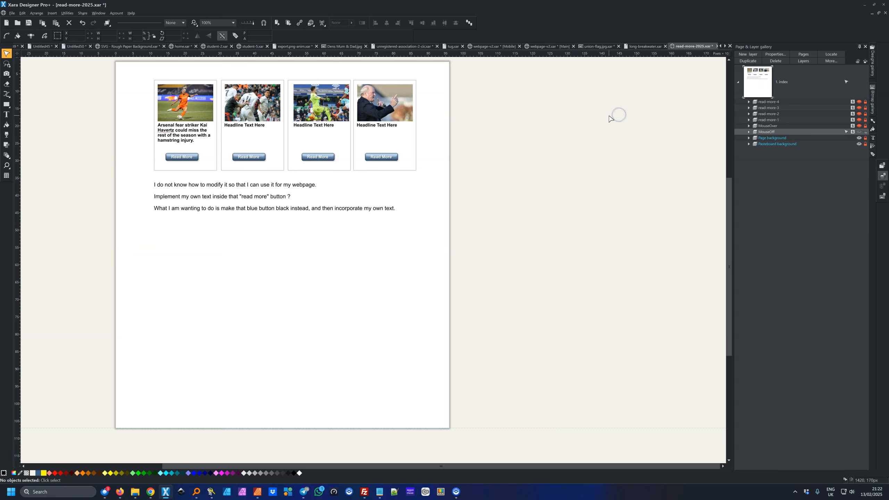
Relabel the first card's Read More button as 'My own Text' and deselect it
{"action": "left_click", "coordinate": [179, 160]}
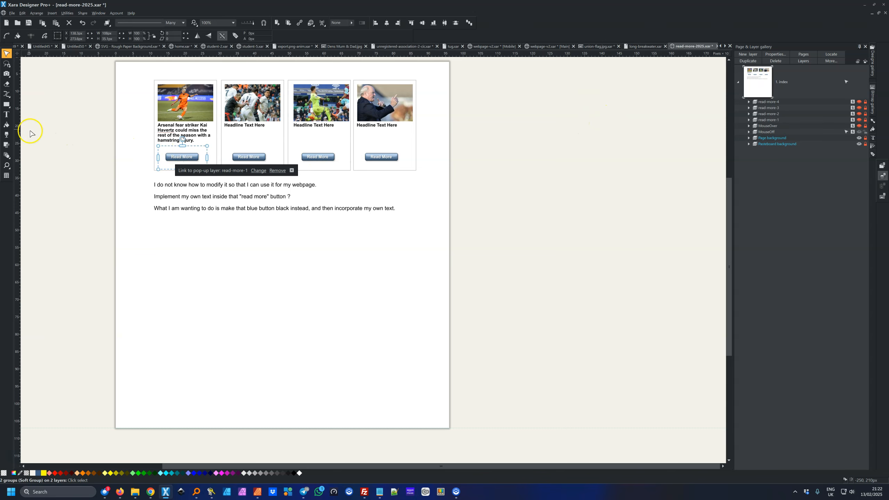
{"action": "left_click", "coordinate": [7, 115]}
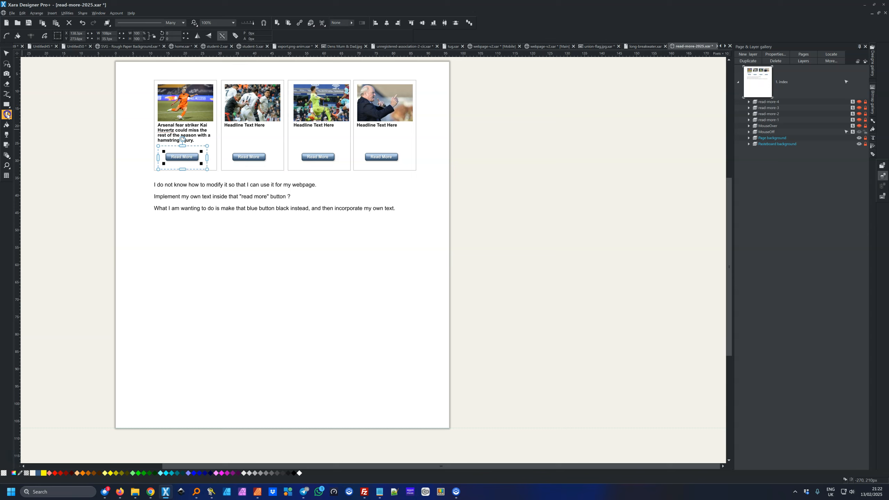
{"action": "left_click", "coordinate": [193, 156]}
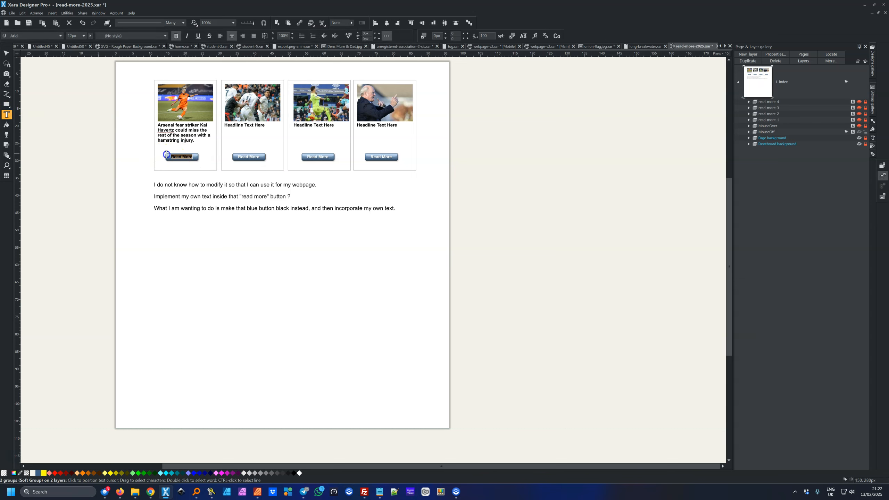
{"action": "left_click", "coordinate": [167, 154]}
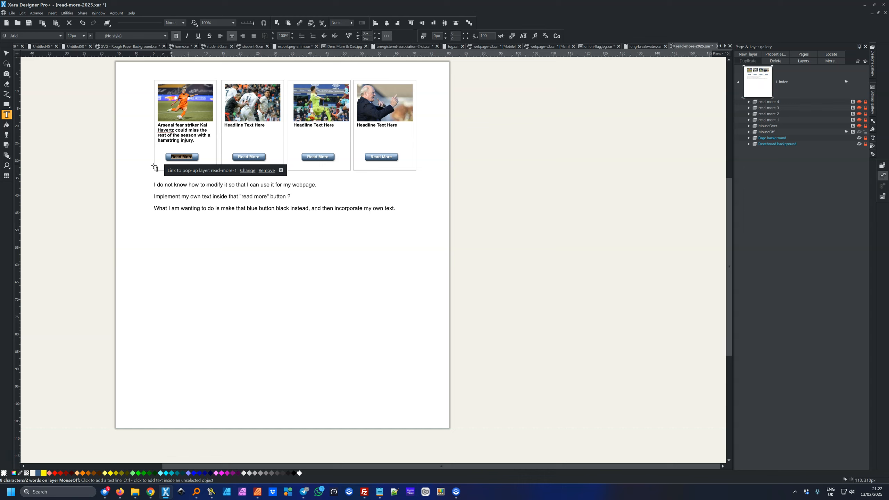
{"action": "type", "text": "My o"}
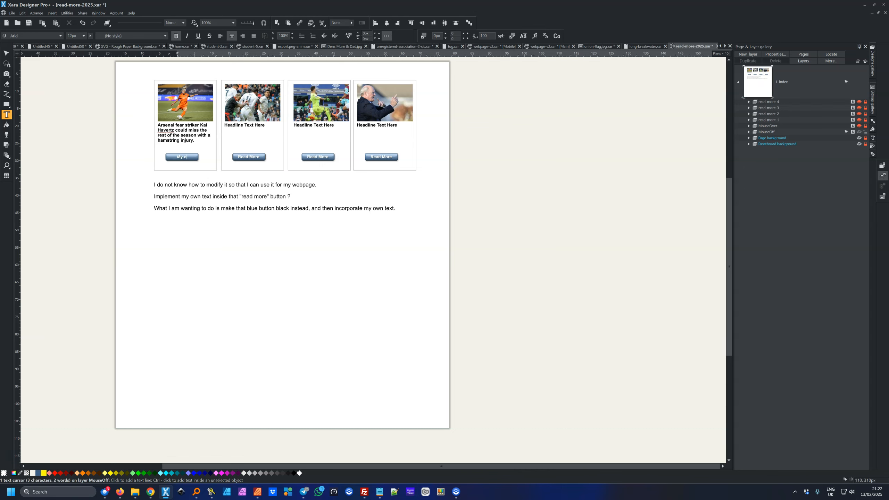
{"action": "type", "text": "wn Text"}
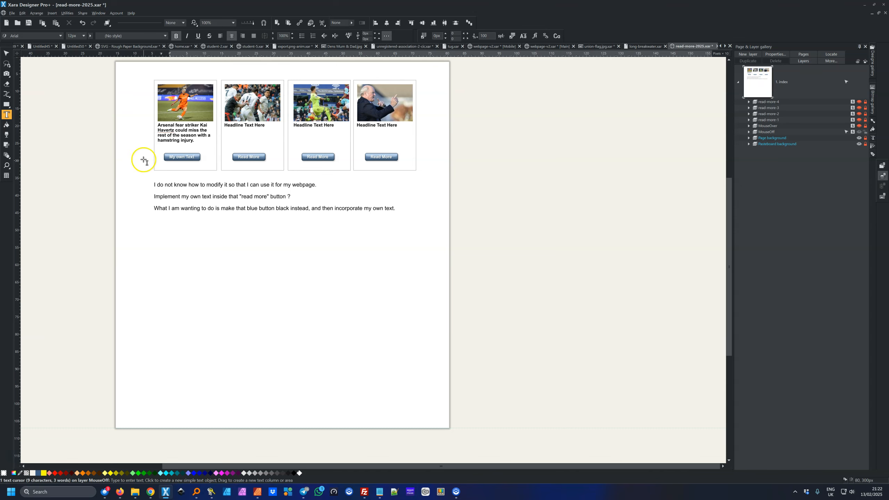
{"action": "left_click", "coordinate": [7, 53]}
{"action": "left_click", "coordinate": [117, 111]}
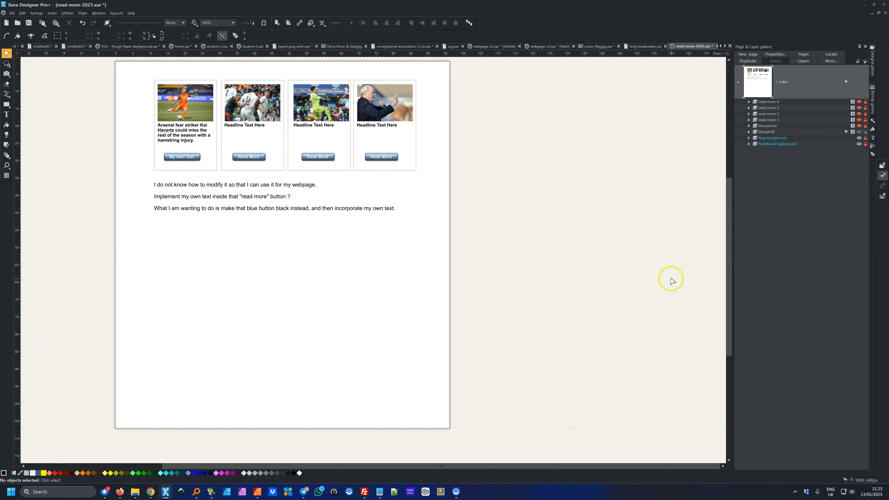
Line up the yellow boxes above the page with one another
{"action": "left_click_drag", "start_coordinate": [728, 300], "coordinate": [730, 256]}
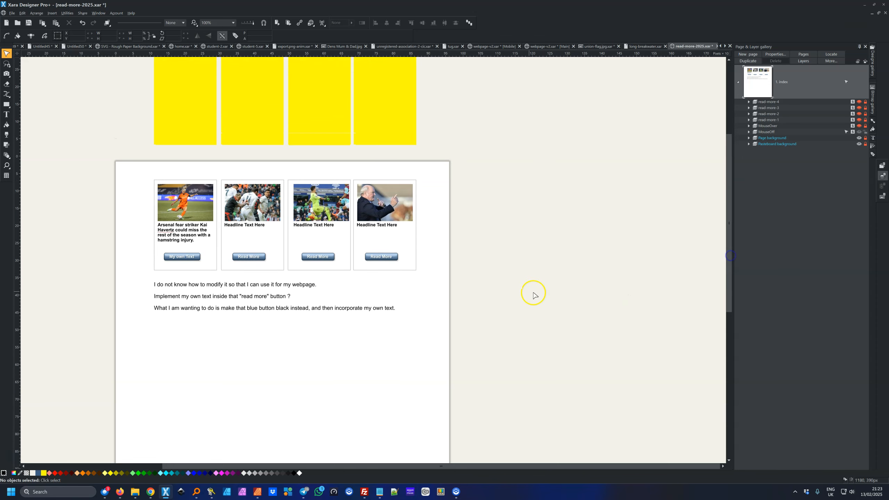
{"action": "left_click", "coordinate": [415, 270]}
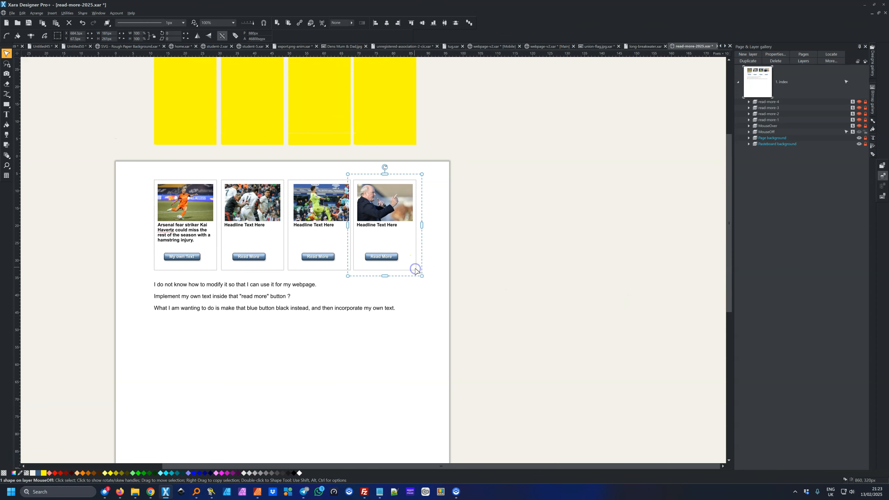
{"action": "left_click", "coordinate": [490, 193]}
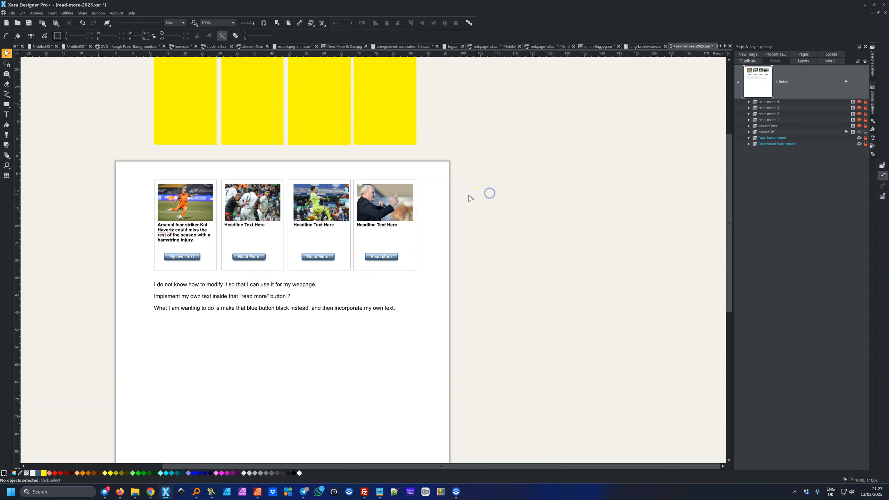
{"action": "left_click", "coordinate": [202, 113]}
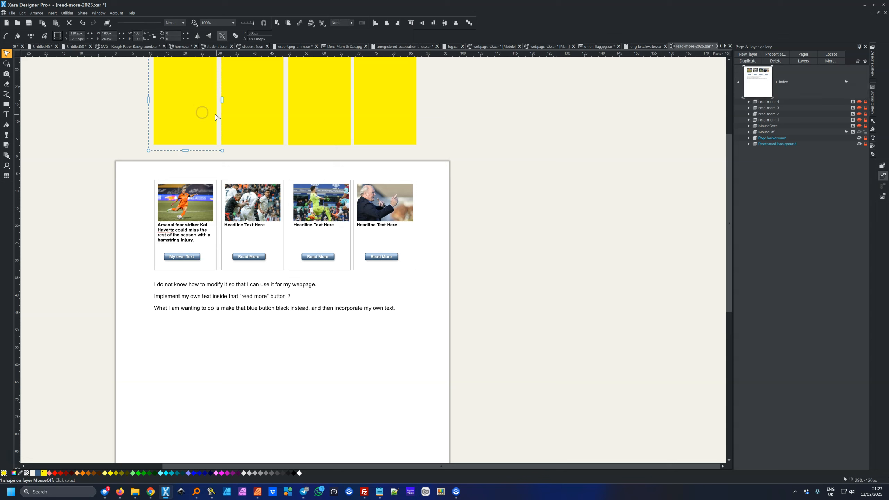
{"action": "left_click_drag", "start_coordinate": [244, 117], "coordinate": [244, 117]}
{"action": "left_click_drag", "start_coordinate": [172, 113], "coordinate": [173, 113]}
Move the selected yellow panels onto the four cards and shorten them above the buttons
{"action": "left_click", "coordinate": [243, 121], "text": "shift"}
{"action": "left_click", "coordinate": [304, 122], "text": "shift"}
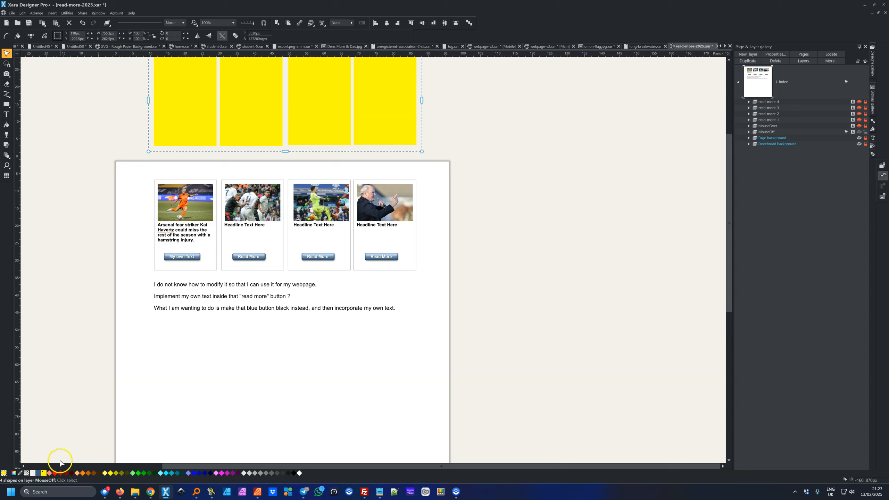
{"action": "left_click_drag", "start_coordinate": [203, 119], "coordinate": [209, 242]}
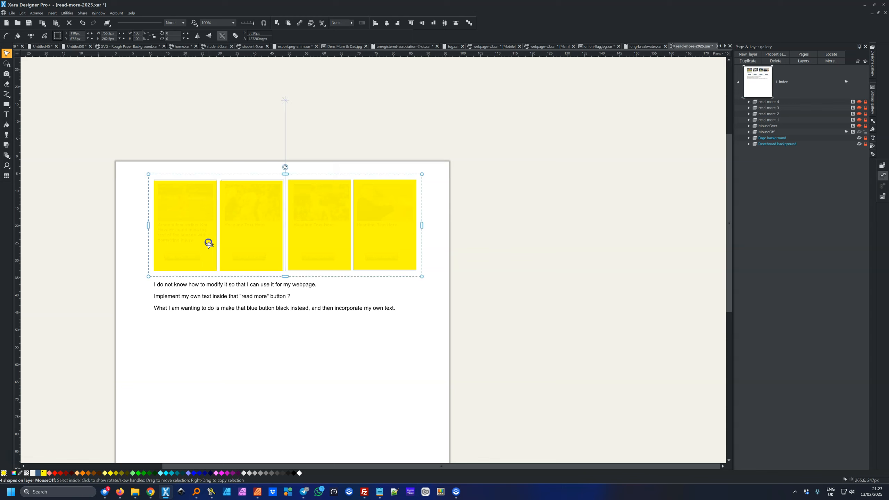
{"action": "left_click_drag", "start_coordinate": [285, 276], "coordinate": [286, 257]}
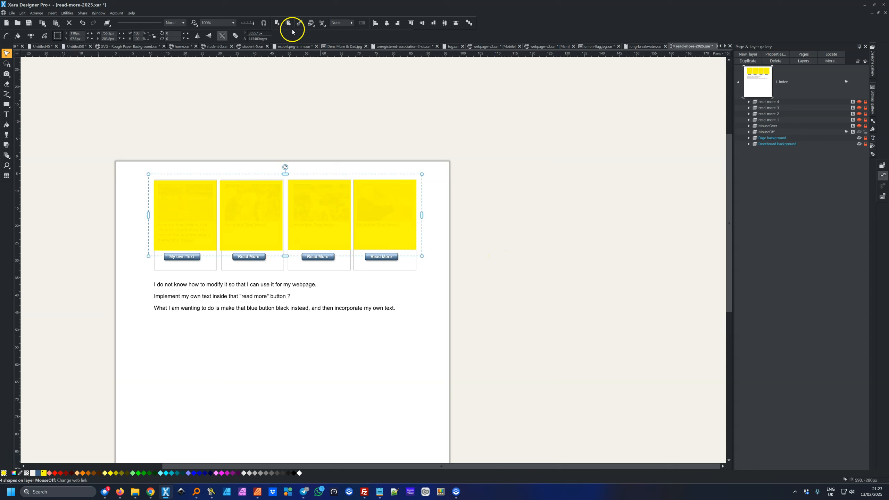
Raise the yellow panels' transparency to 89% with the Transparency tool
{"action": "left_click", "coordinate": [7, 134]}
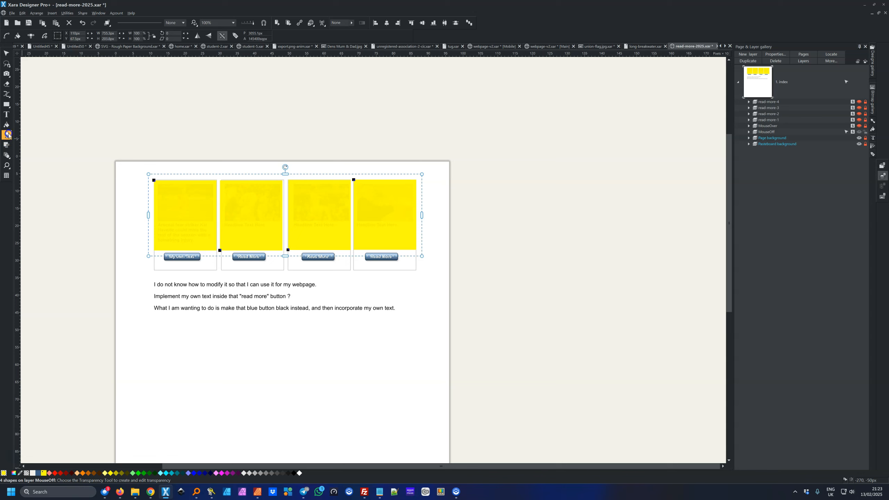
{"action": "left_click_drag", "start_coordinate": [272, 35], "coordinate": [304, 43]}
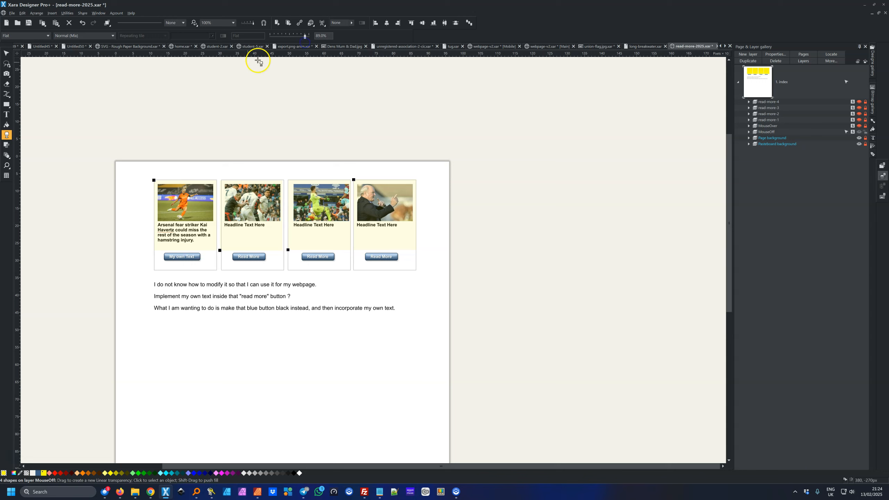
{"action": "left_click", "coordinate": [6, 53]}
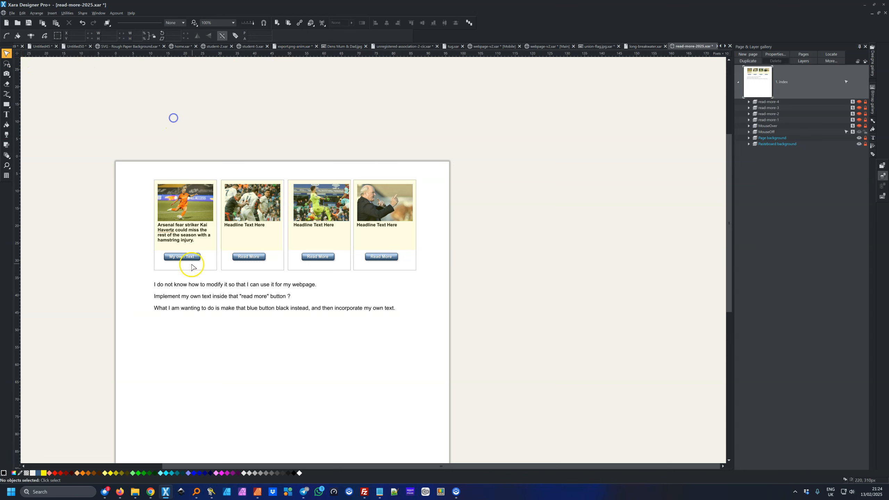
Link the first card's button to pop-up layer read-more-1 in Web Properties
{"action": "left_click", "coordinate": [202, 242], "text": "ctrl"}
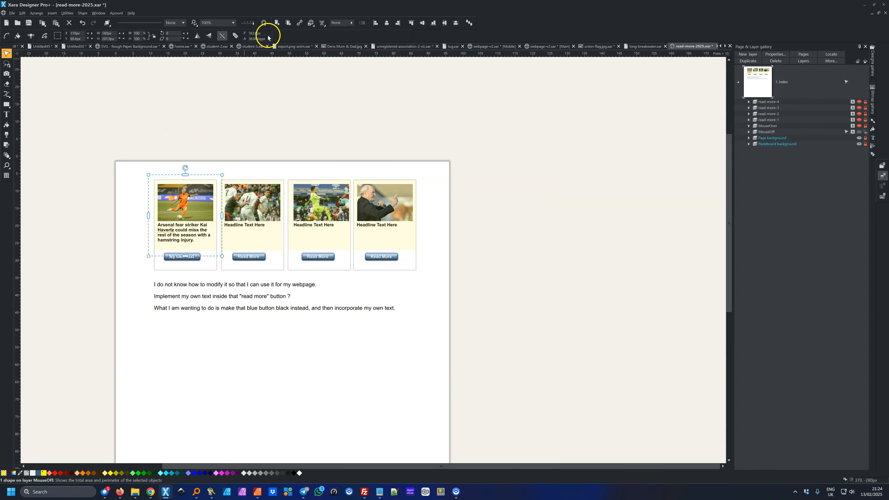
{"action": "left_click", "coordinate": [300, 24]}
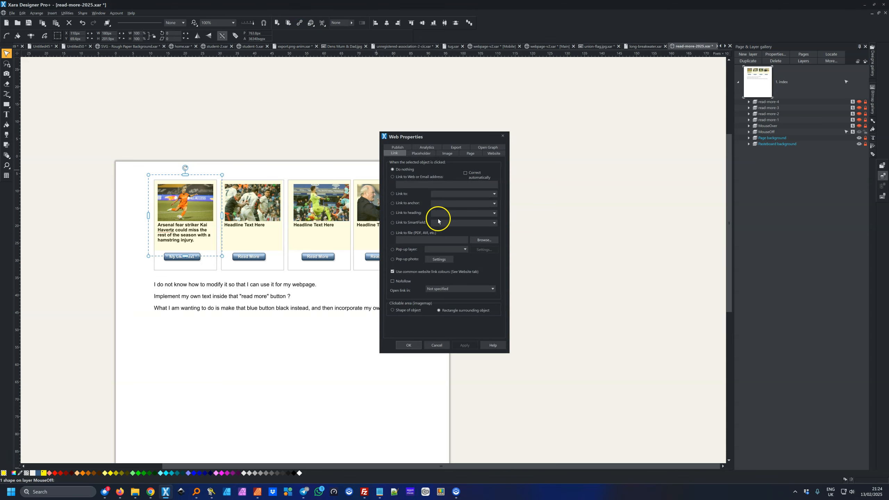
{"action": "left_click", "coordinate": [465, 249]}
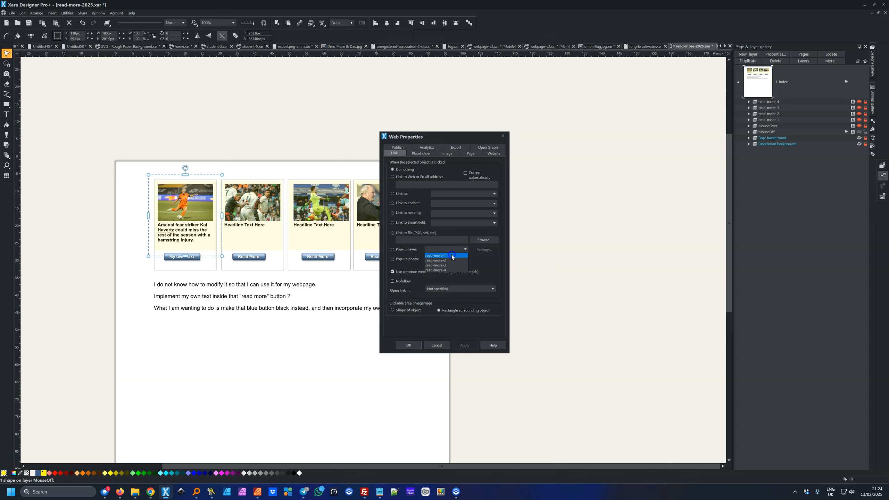
{"action": "left_click", "coordinate": [452, 255]}
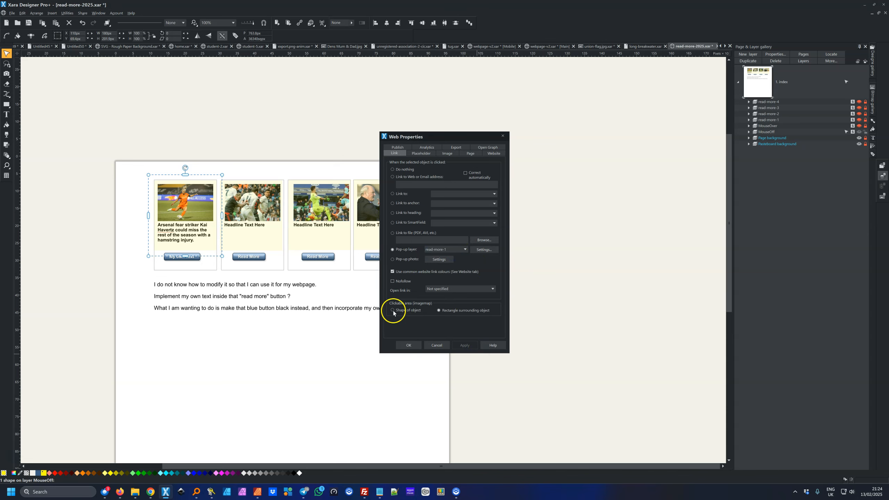
Link the second card's Read More button to pop-up layer read-more-2 and apply
{"action": "left_click", "coordinate": [275, 235]}
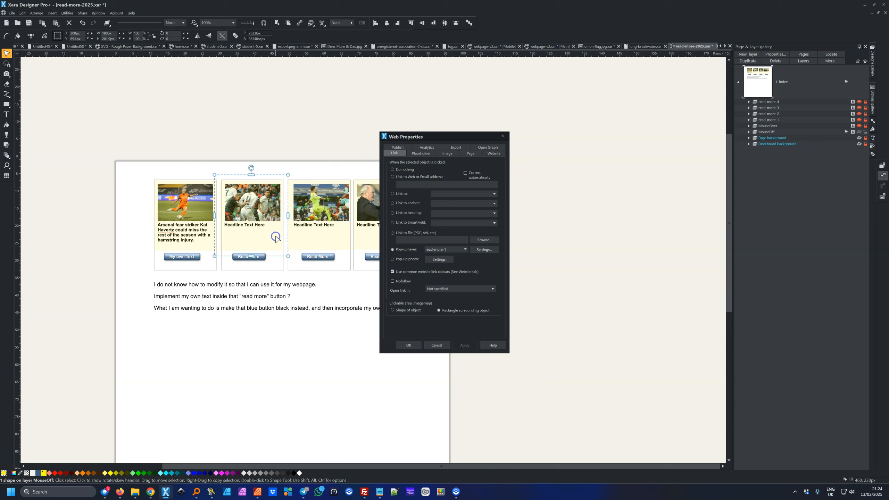
{"action": "left_click", "coordinate": [465, 249]}
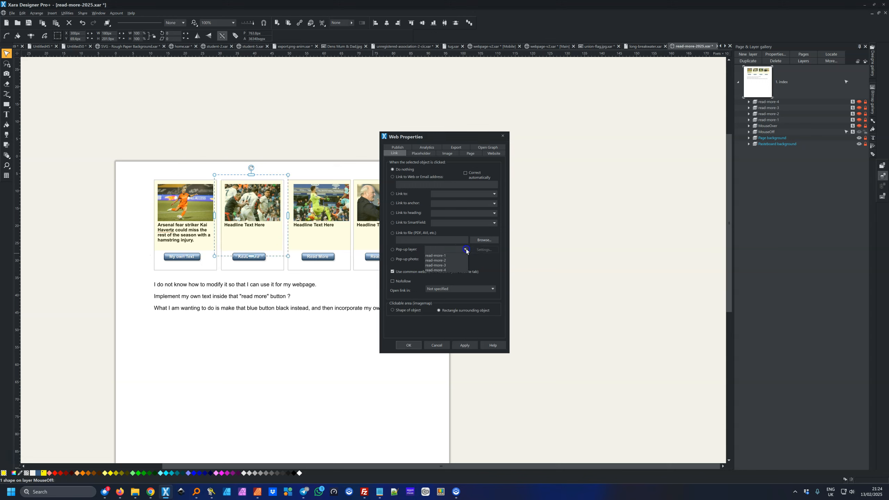
{"action": "left_click", "coordinate": [450, 260]}
{"action": "left_click", "coordinate": [464, 345]}
{"action": "left_click", "coordinate": [212, 197]}
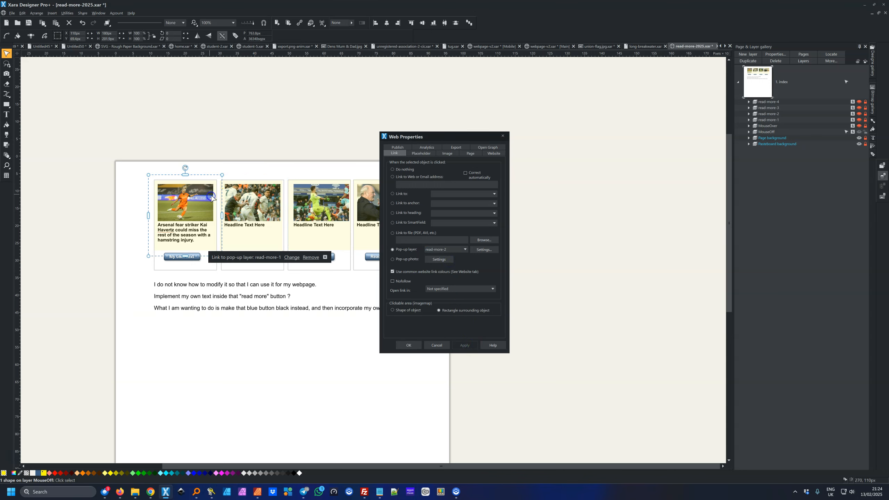
{"action": "left_click", "coordinate": [502, 136]}
Preview the page in Firefox, opening and closing the first two cards' article pop-ups
{"action": "left_click", "coordinate": [277, 23]}
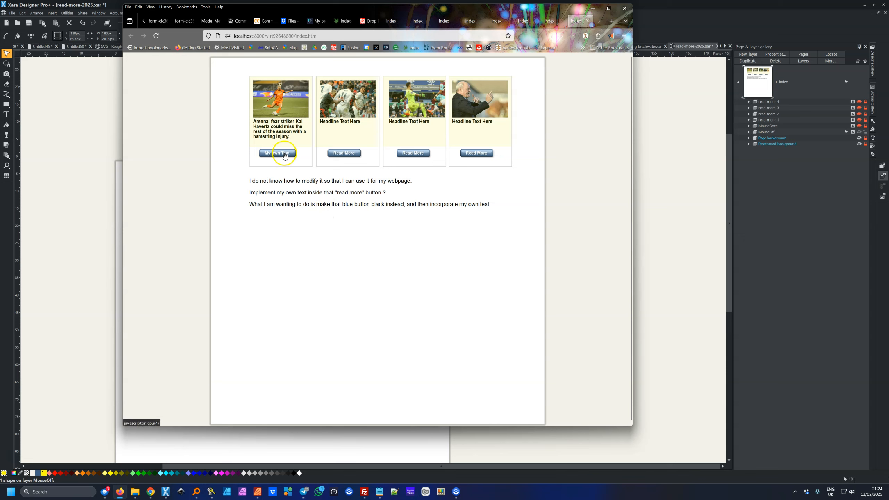
{"action": "left_click", "coordinate": [284, 114]}
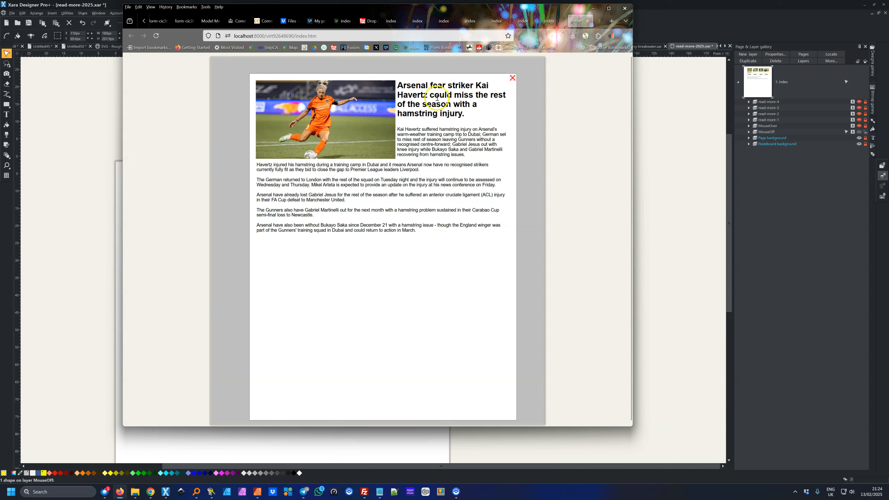
{"action": "left_click", "coordinate": [513, 78]}
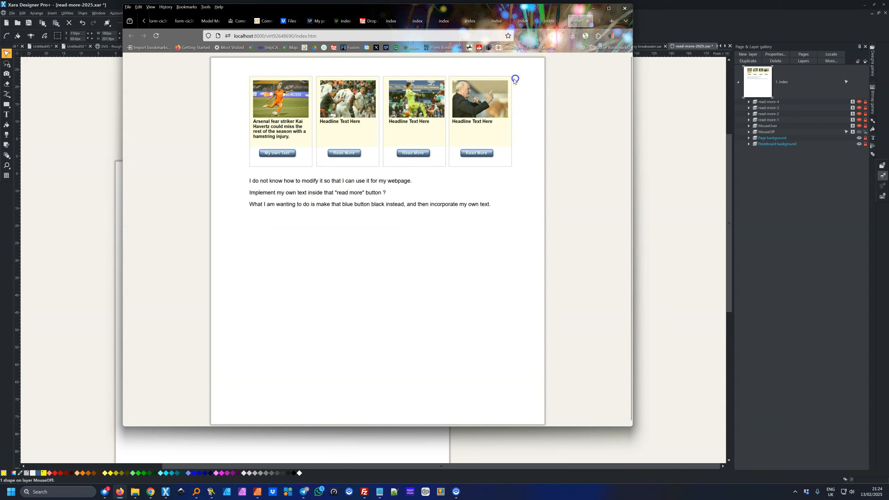
{"action": "left_click", "coordinate": [352, 112]}
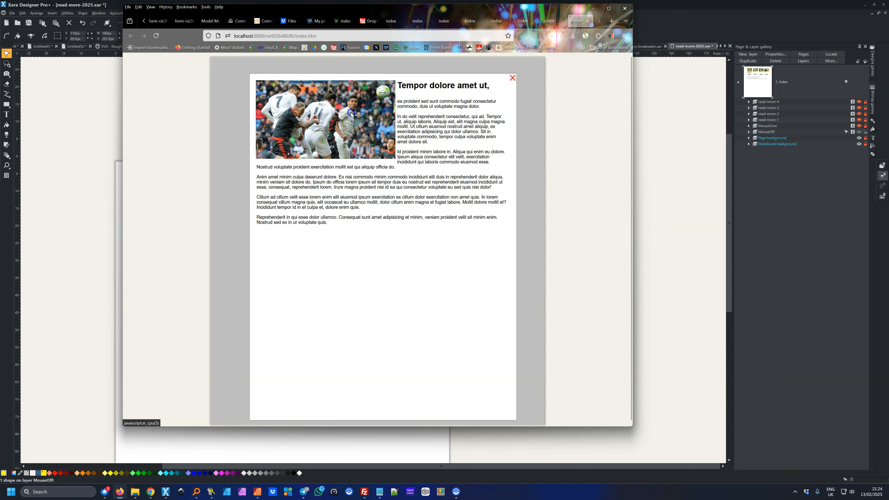
{"action": "left_click", "coordinate": [512, 78]}
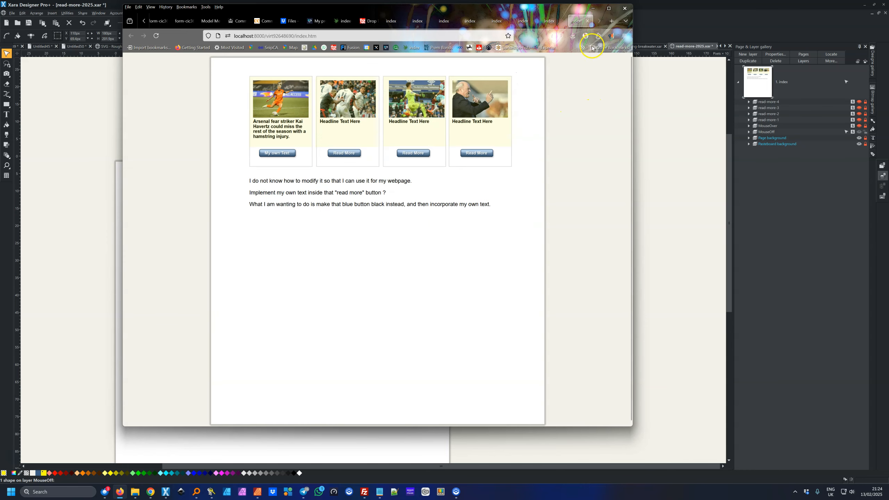
Select the four card shapes sharing the pale yellow colour and set 99% transparency
{"action": "left_click", "coordinate": [593, 11]}
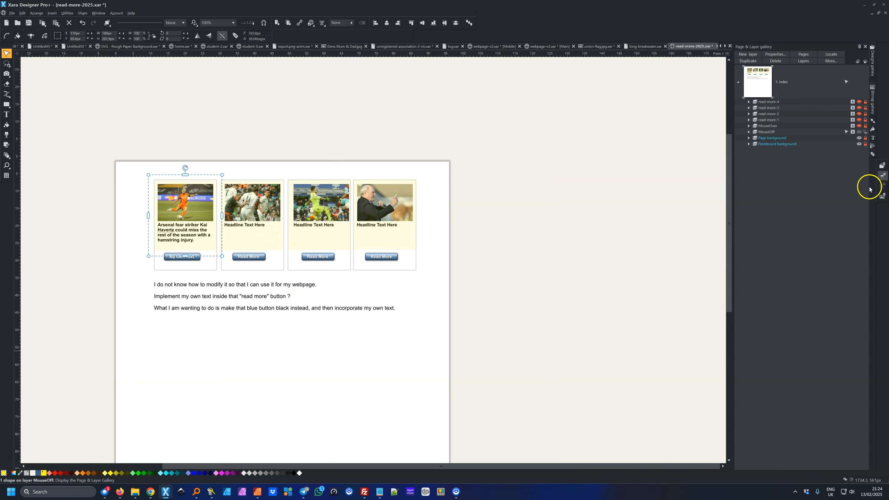
{"action": "left_click", "coordinate": [873, 156]}
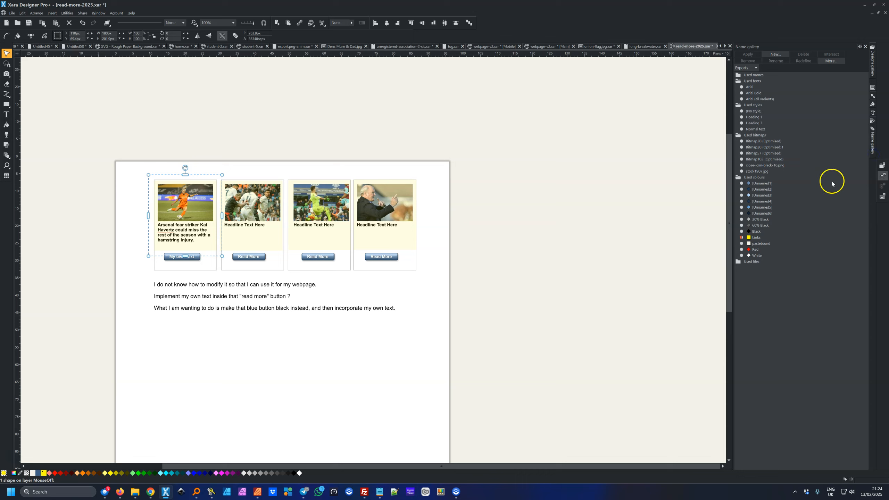
{"action": "left_click", "coordinate": [742, 240]}
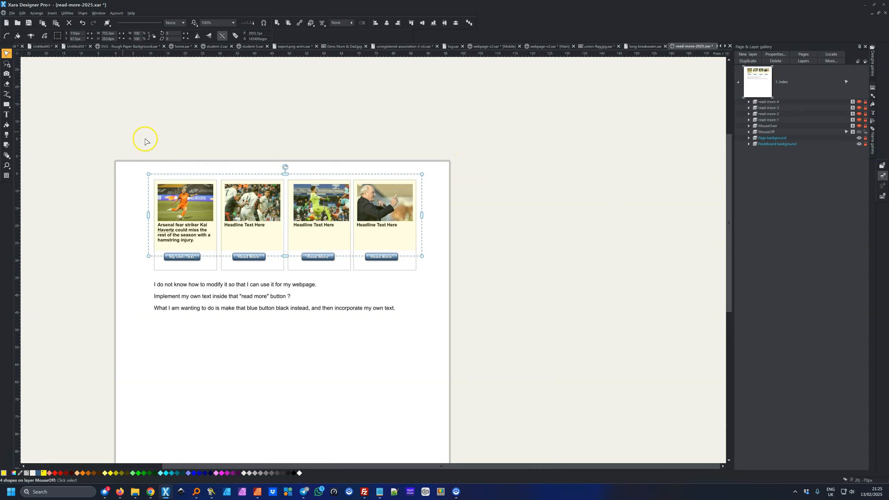
{"action": "left_click", "coordinate": [7, 135]}
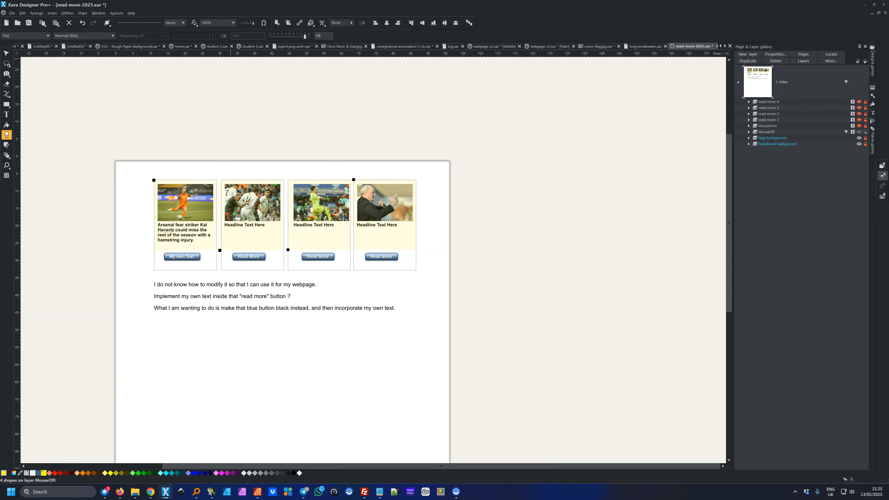
{"action": "key", "text": "Return"}
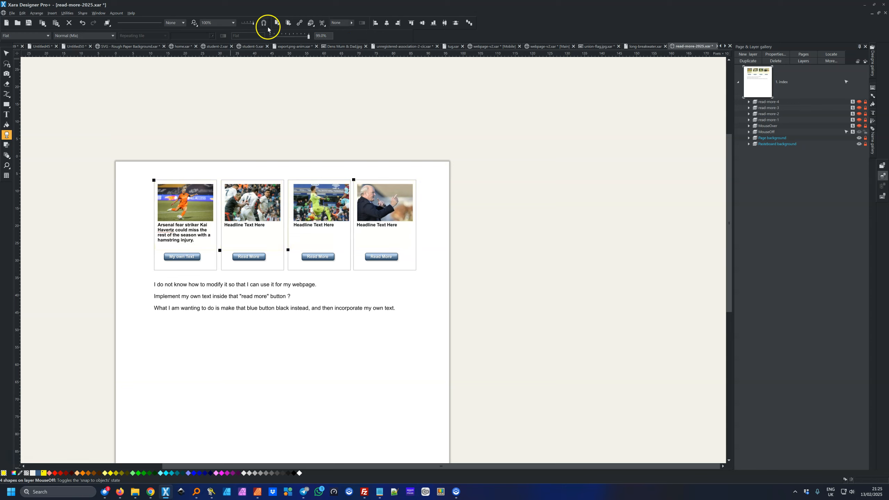
Preview the white-card page, opening and closing the Havertz and Tempor dolore article pop-ups
{"action": "left_click", "coordinate": [278, 25]}
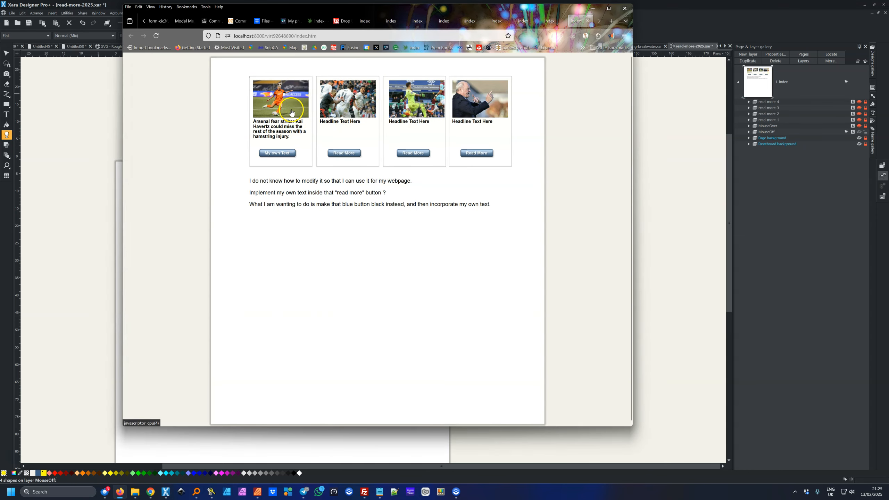
{"action": "left_click", "coordinate": [290, 112]}
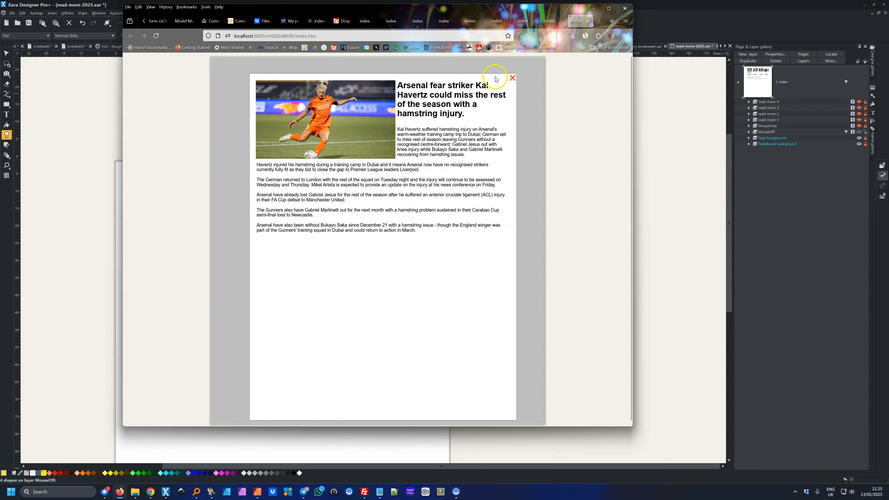
{"action": "left_click", "coordinate": [513, 79]}
{"action": "left_click", "coordinate": [509, 81]}
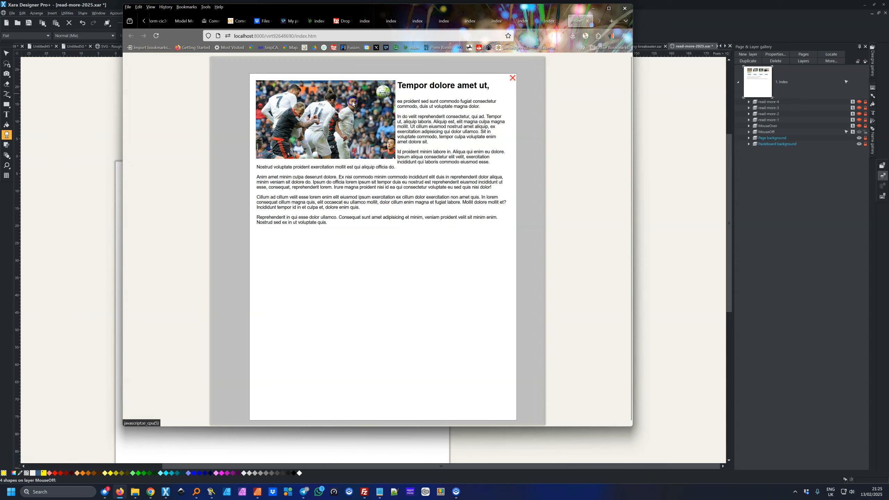
{"action": "left_click", "coordinate": [513, 78]}
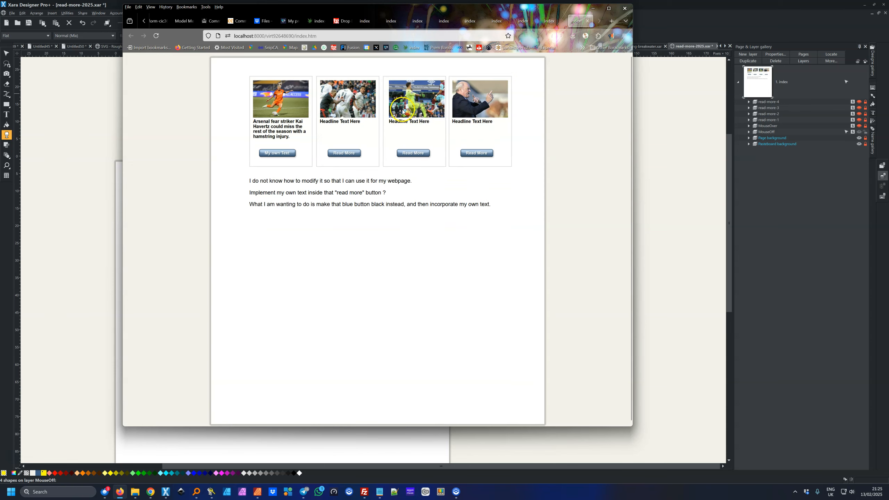
{"action": "left_click", "coordinate": [279, 93]}
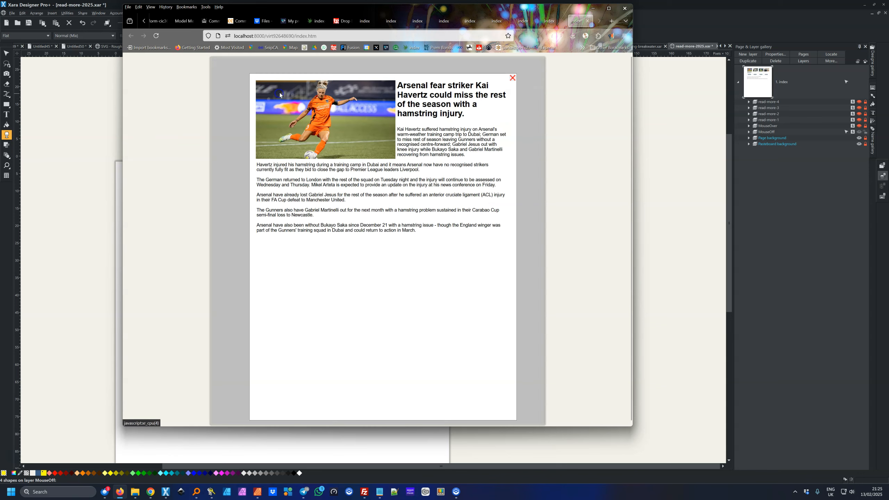
{"action": "left_click", "coordinate": [513, 79]}
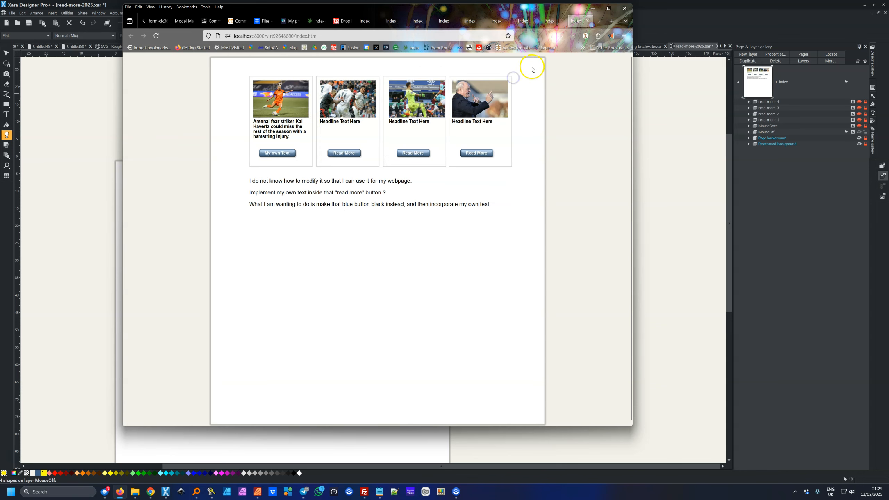
{"action": "left_click", "coordinate": [593, 9]}
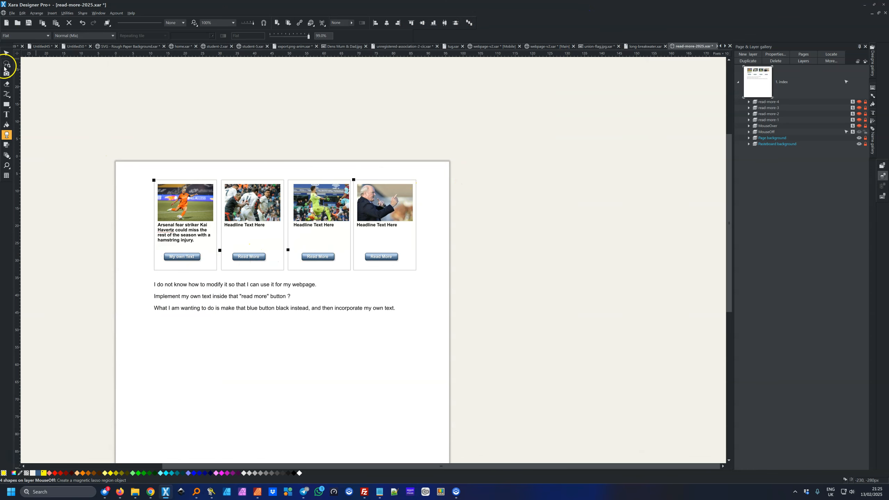
{"action": "left_click", "coordinate": [6, 53]}
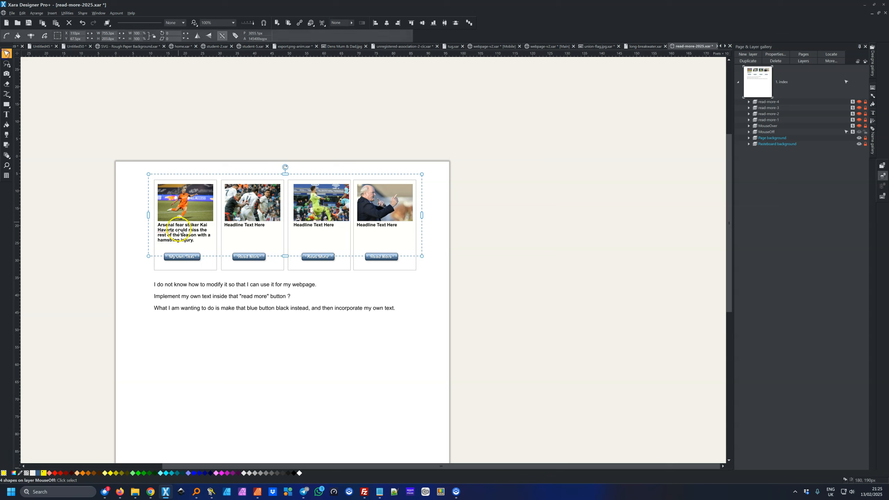
{"action": "left_click", "coordinate": [103, 262]}
{"action": "left_click", "coordinate": [172, 264]}
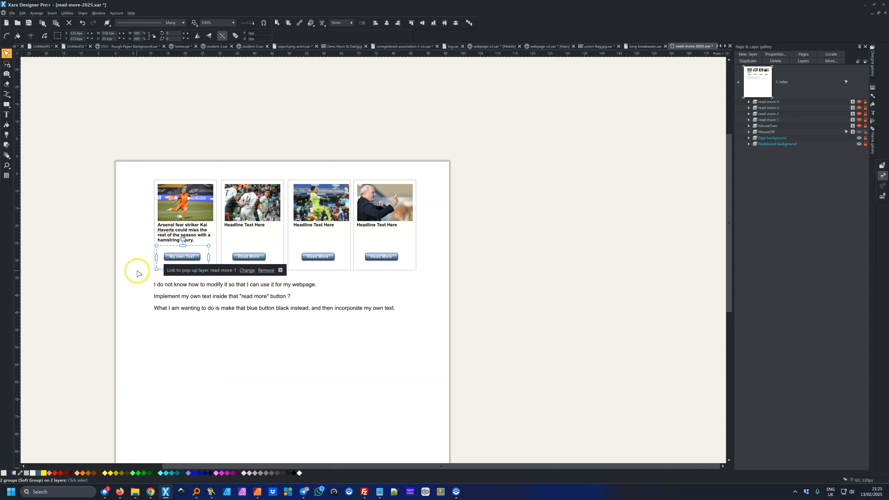
{"action": "left_click", "coordinate": [105, 276]}
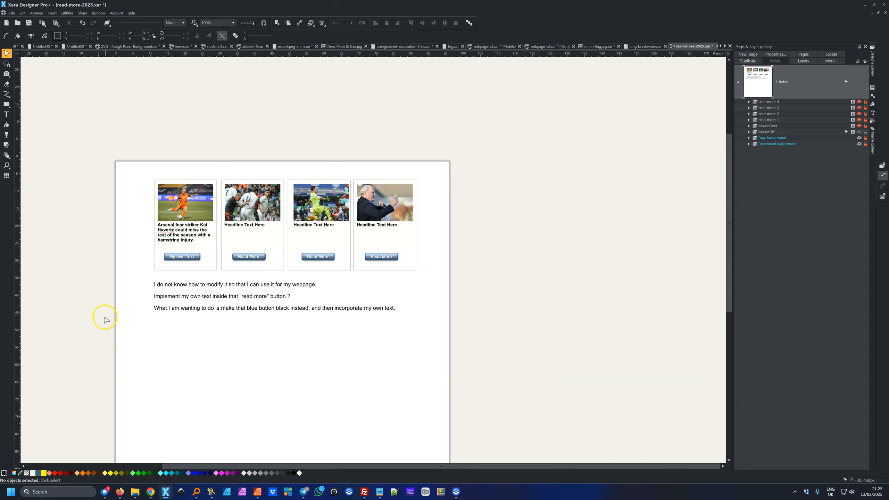
Edit the buttons' Theme Color 1 in the Colour editor to black
{"action": "left_click", "coordinate": [87, 360]}
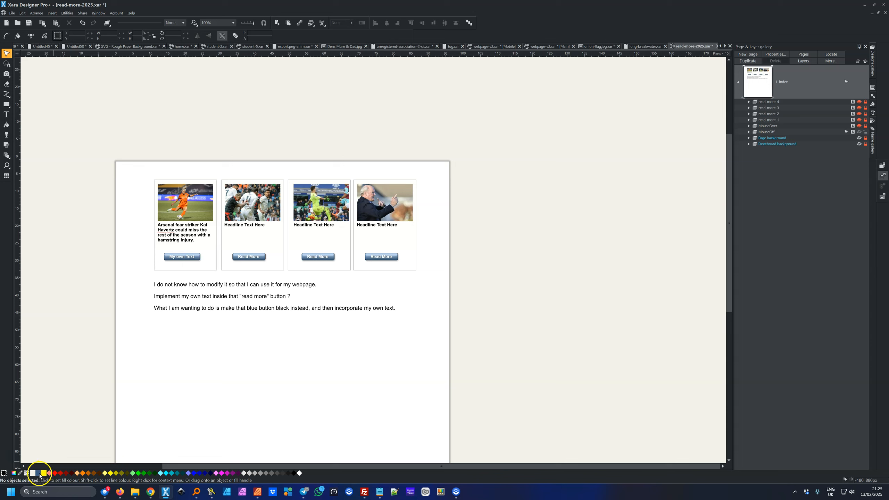
{"action": "left_click", "coordinate": [14, 473]}
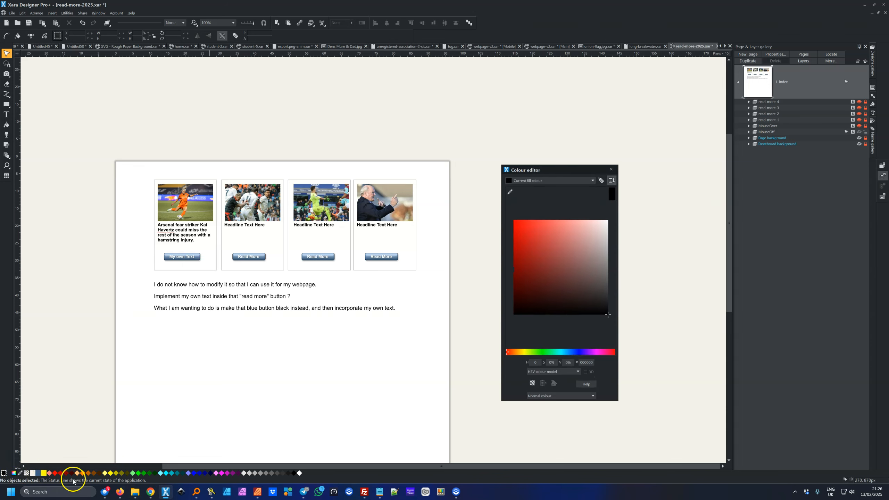
{"action": "right_click", "coordinate": [38, 473]}
{"action": "left_click", "coordinate": [51, 434]}
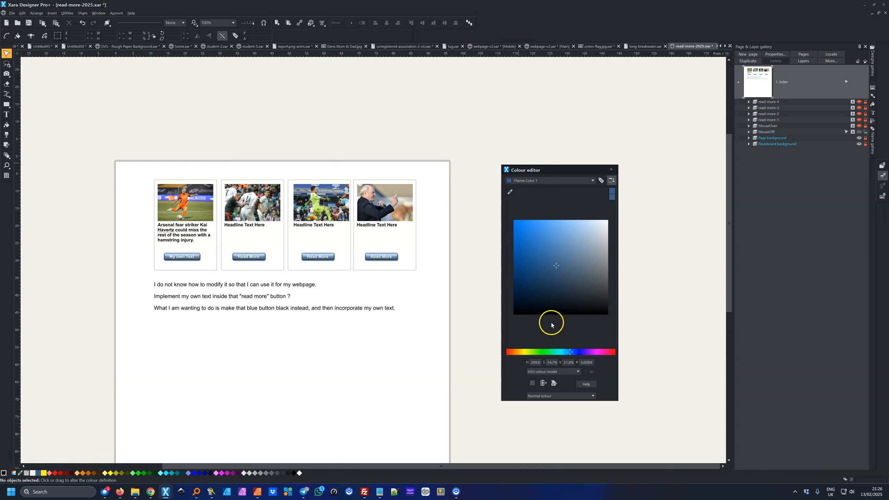
{"action": "mouse_move", "coordinate": [569, 354]}
{"action": "left_mouse_down"}
{"action": "mouse_move", "coordinate": [504, 353]}
{"action": "mouse_move", "coordinate": [561, 354]}
{"action": "left_mouse_up"}
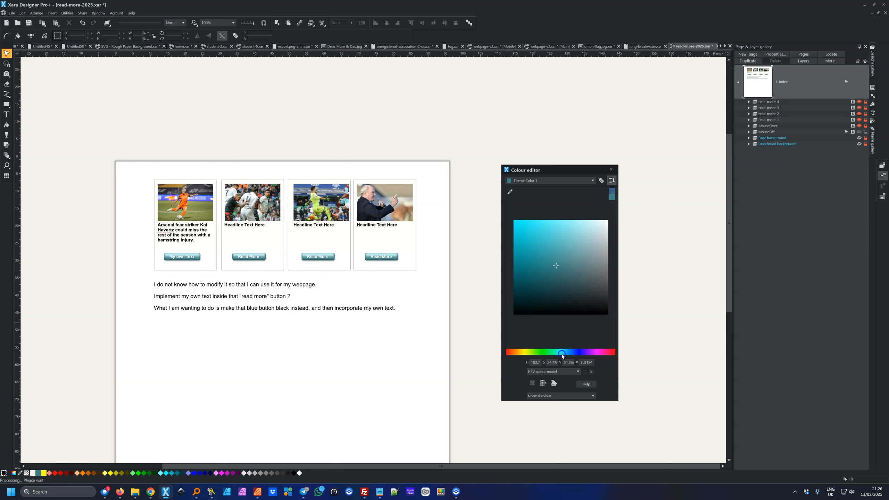
{"action": "left_click_drag", "start_coordinate": [556, 266], "coordinate": [610, 314]}
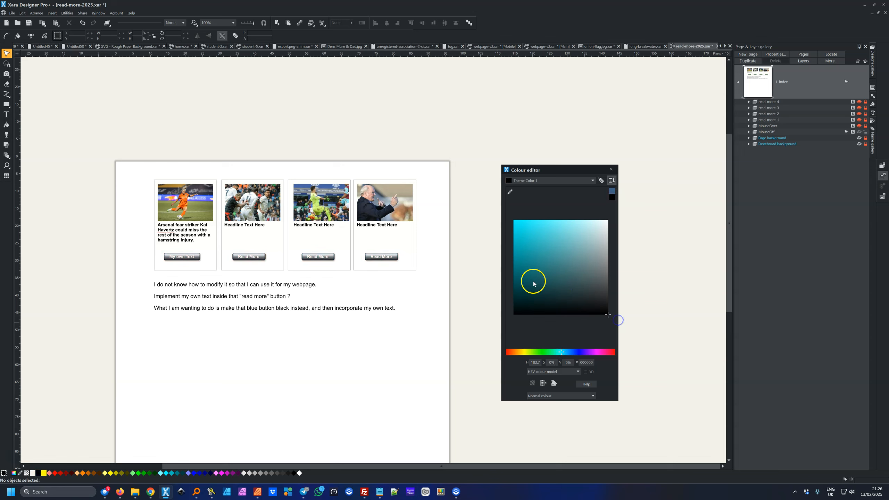
{"action": "left_click", "coordinate": [476, 205]}
Preview the whole website and test the first card's Arsenal article pop-up
{"action": "left_click", "coordinate": [292, 27]}
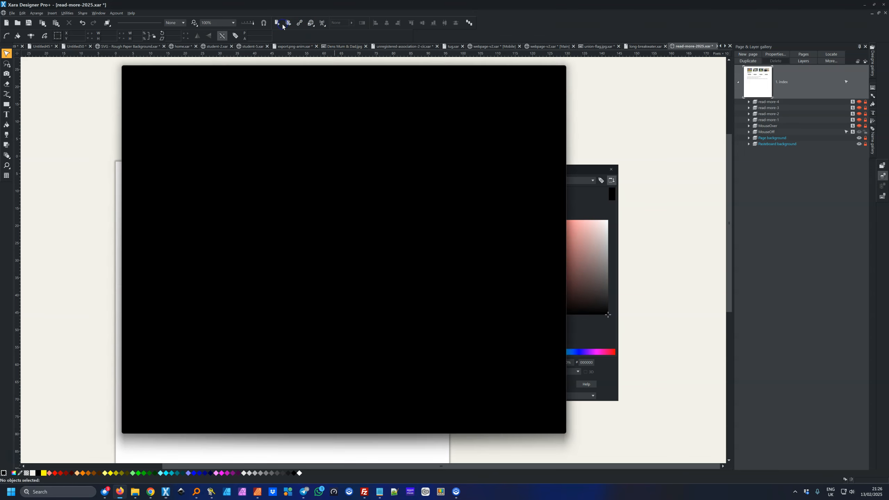
{"action": "left_click", "coordinate": [289, 154]}
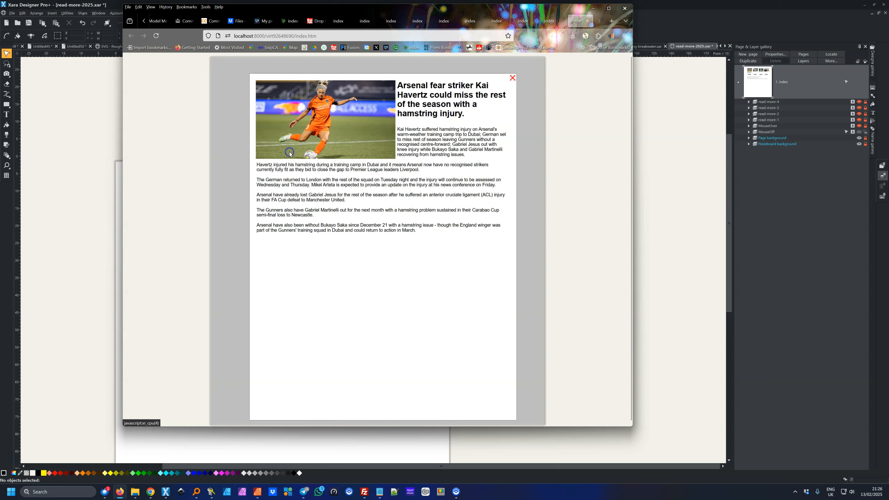
{"action": "left_click", "coordinate": [512, 78]}
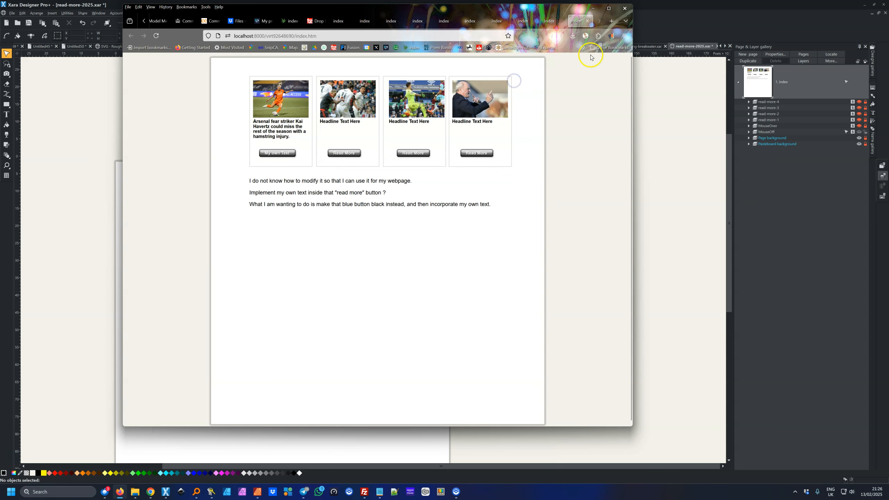